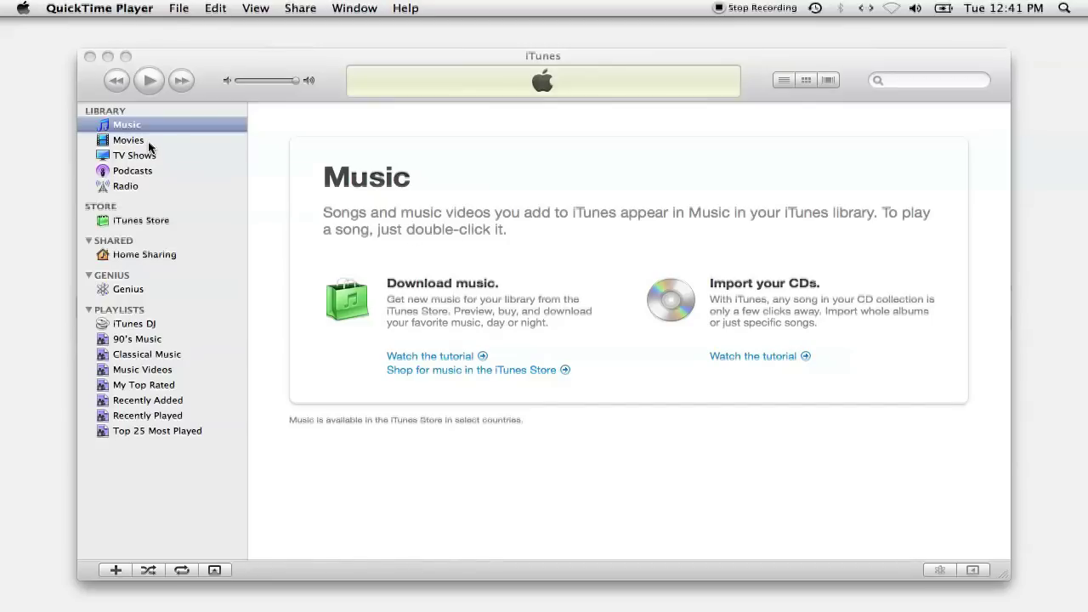
Bring iTunes forward and browse its Movies library, then its empty TV Shows section
left_click(148, 146)
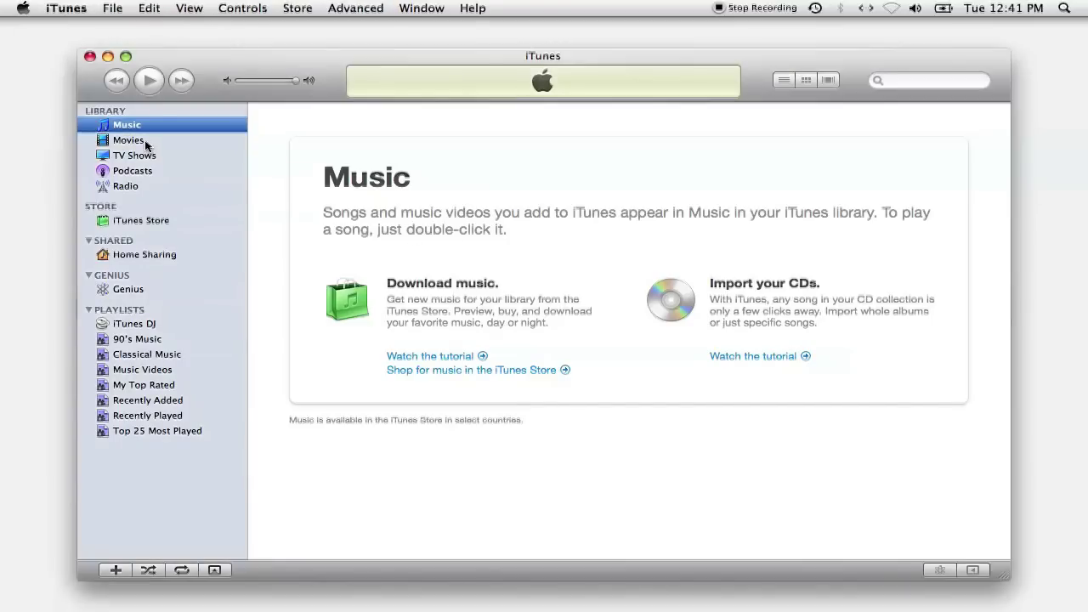
left_click(149, 145)
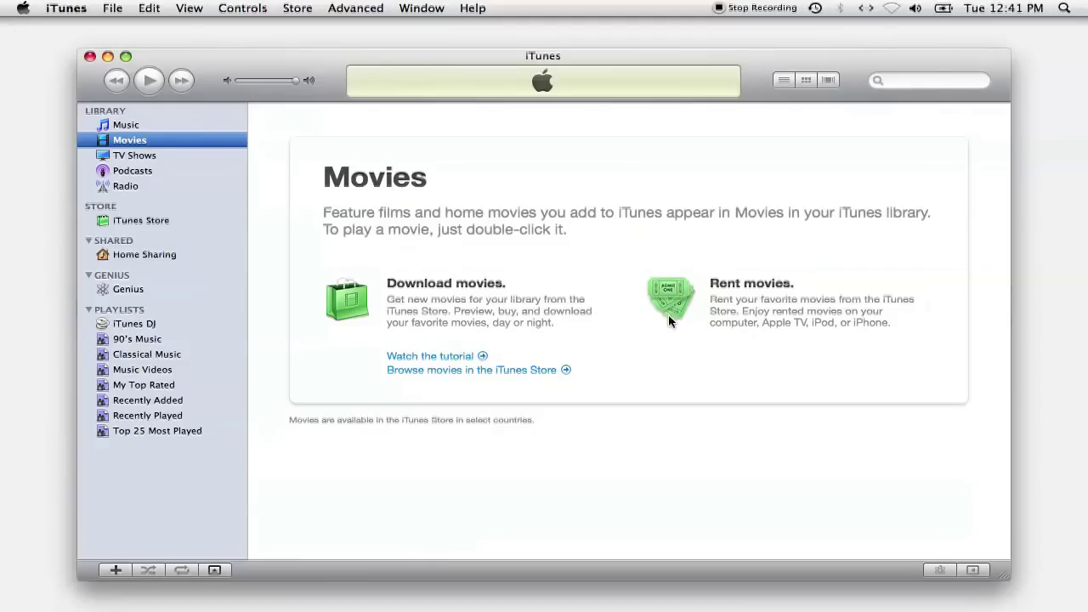
left_click(129, 157)
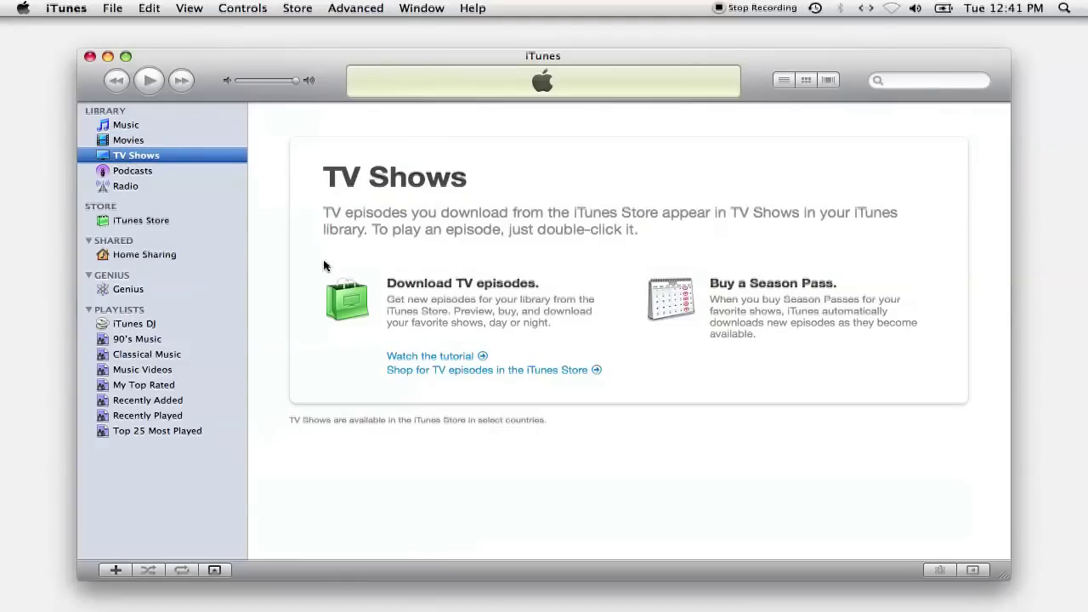
left_click(110, 14)
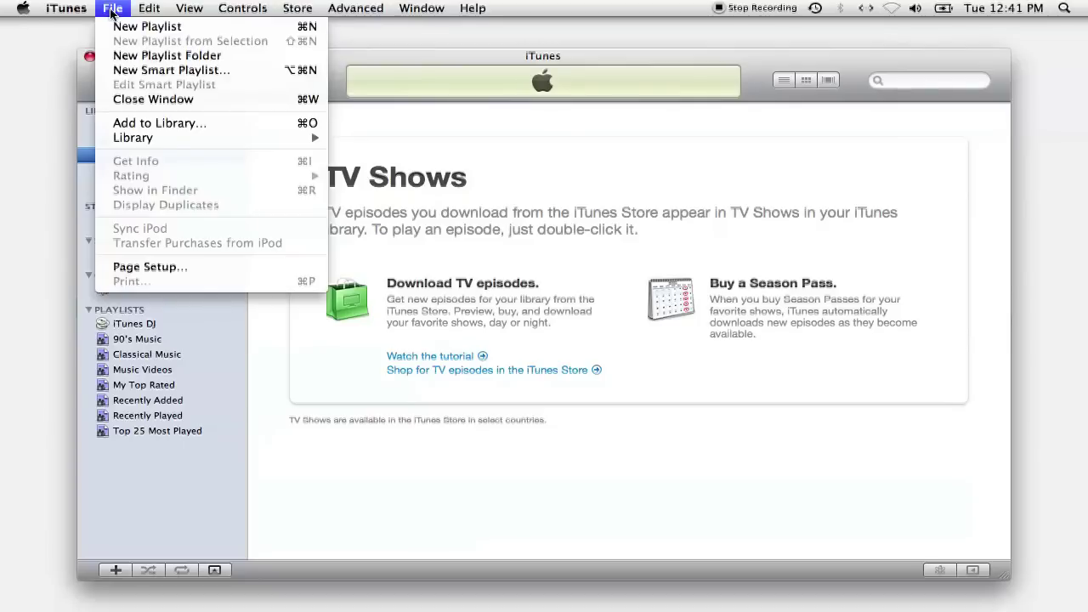
Review the commands in iTunes' Edit, Controls, Advanced and Window menus
mouse_move(259, 13)
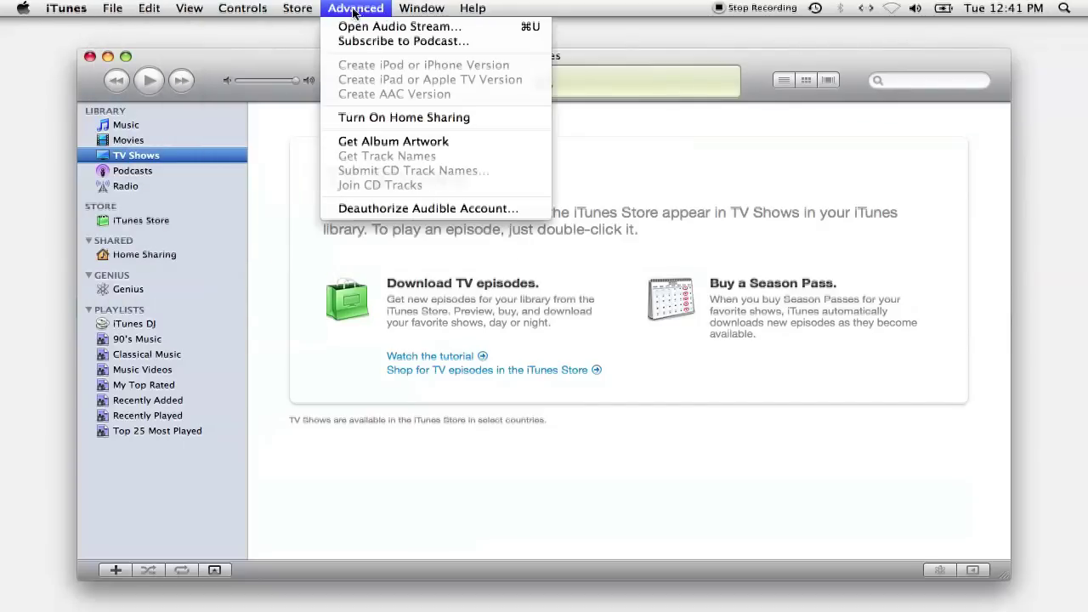
mouse_move(434, 12)
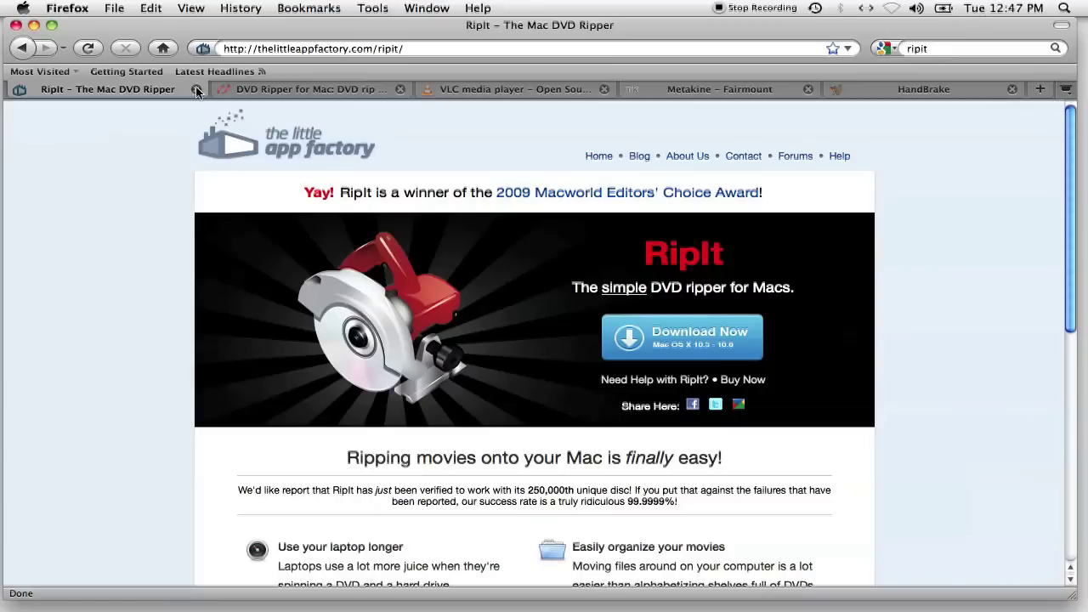
Close the RipIt and Xilisoft tabs in Firefox and view the Metakine Fairmount page
left_click(196, 90)
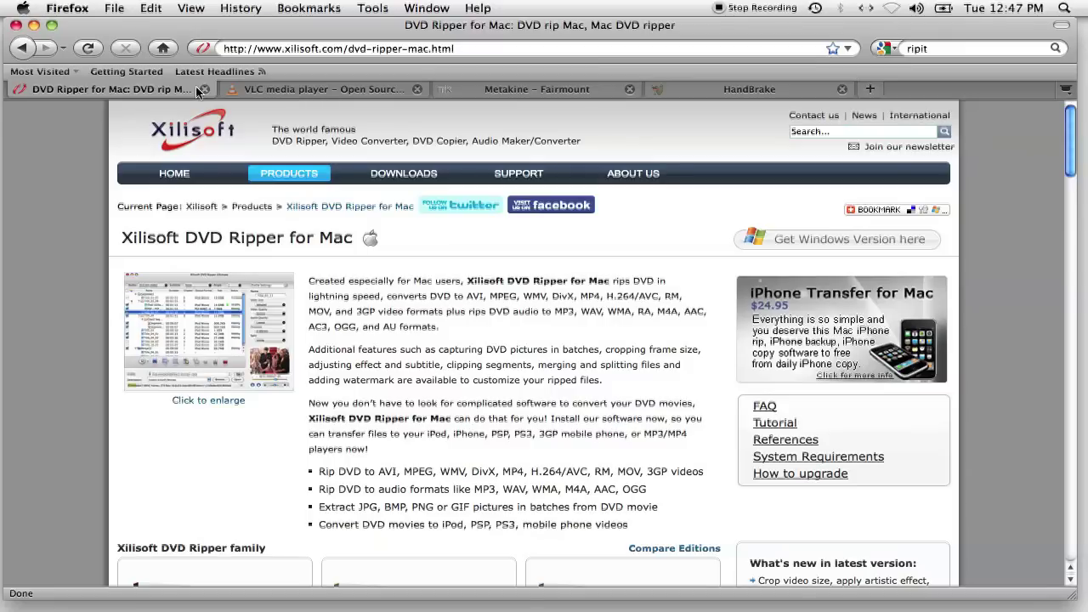
left_click(203, 89)
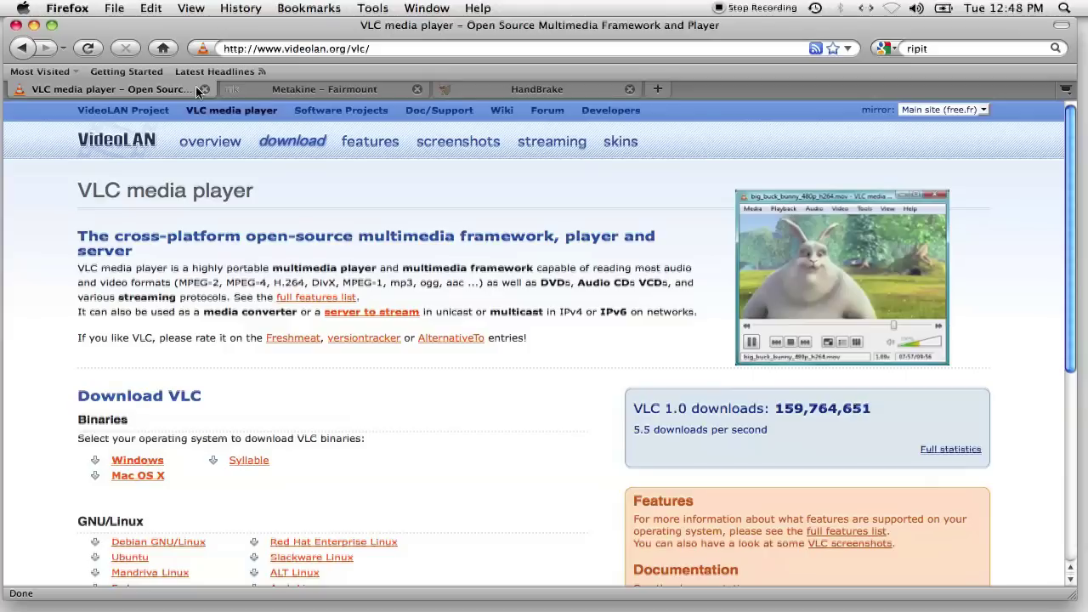
left_click(265, 89)
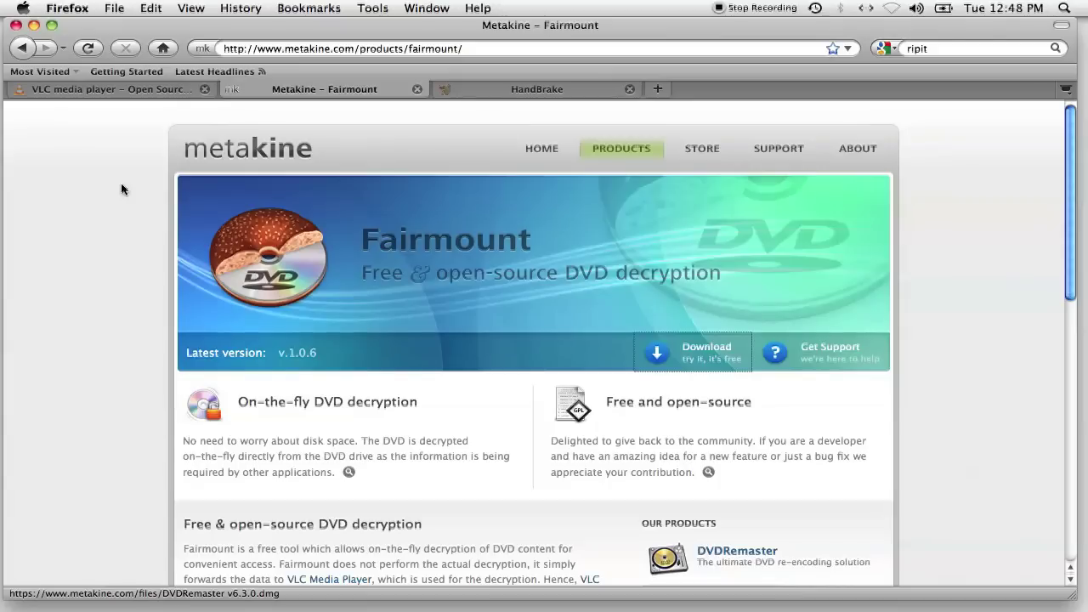
Hide Firefox, open DVDRemaster v6.3.0.dmg from the desktop and accept its licence agreement
key("super+h")
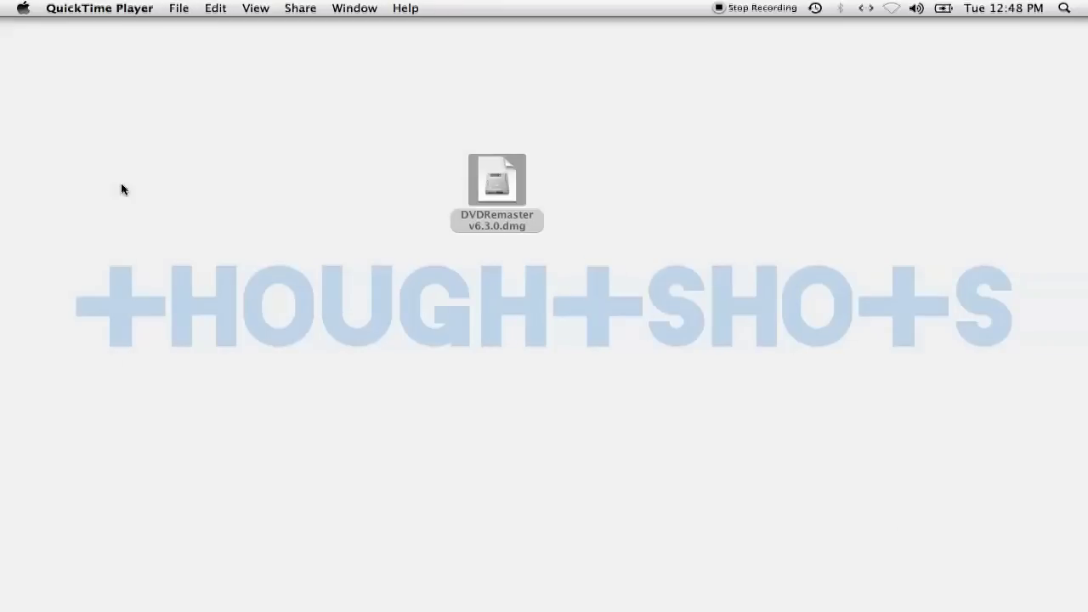
left_click(497, 185)
double_click(497, 185)
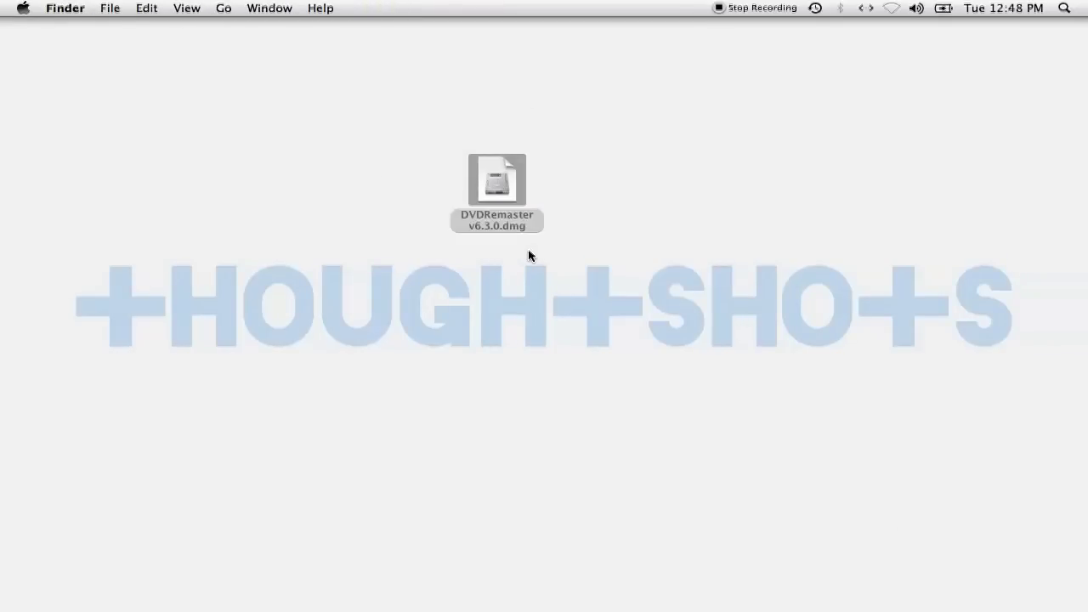
left_click(720, 405)
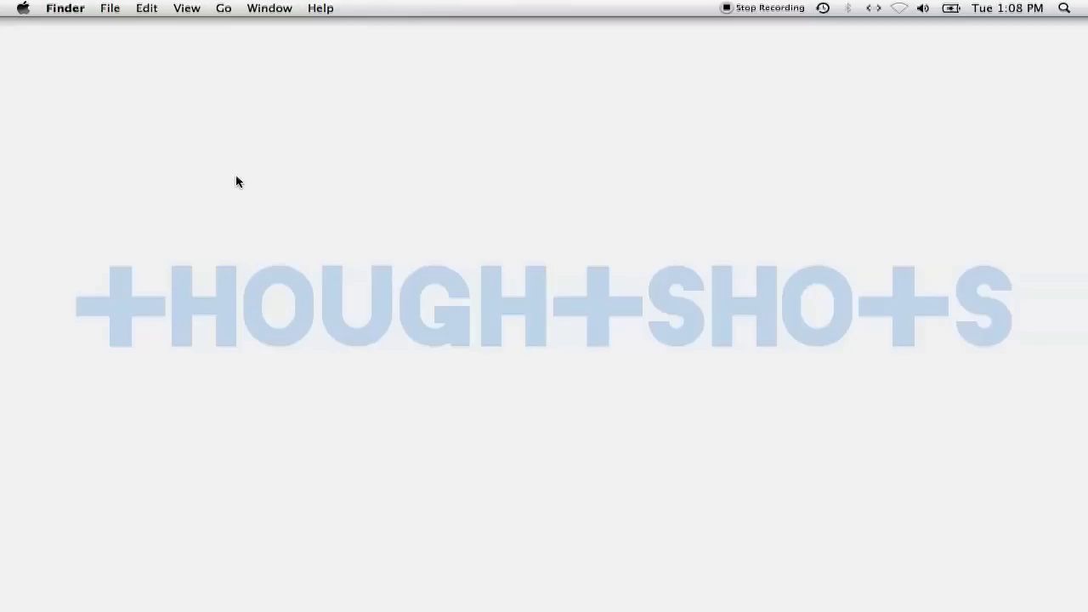
key("super+Tab")
key("super+Tab")
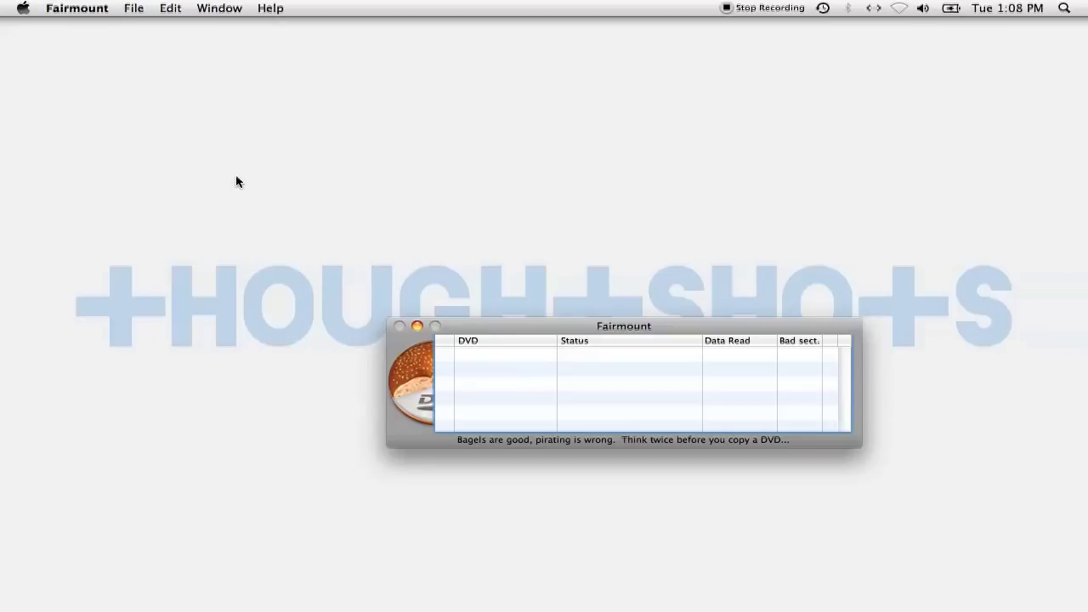
Create a new empty folder on the desktop named mydvd
right_click(225, 136)
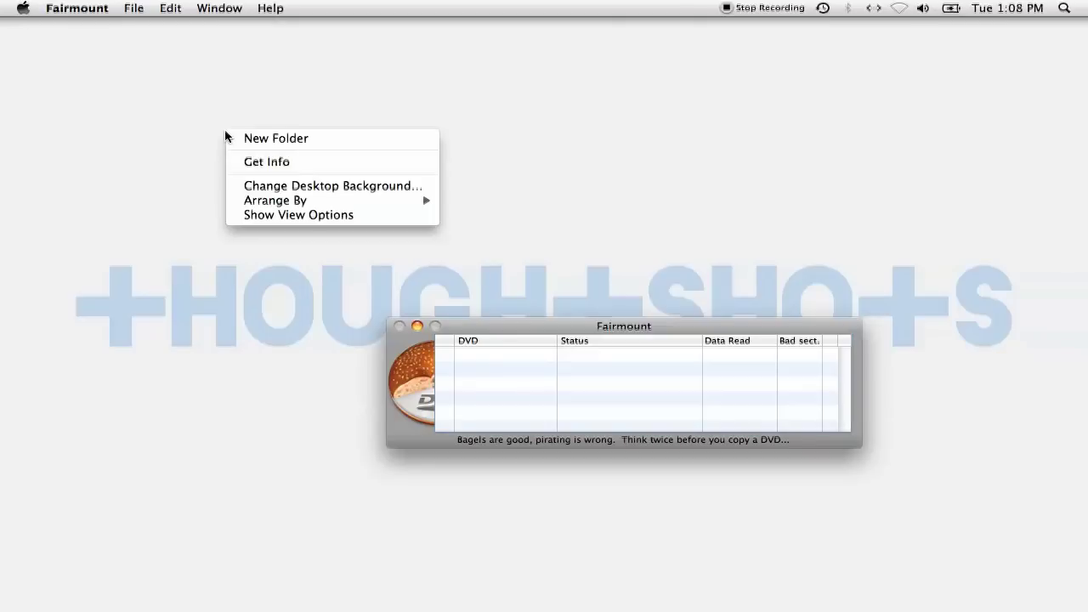
left_click(236, 140)
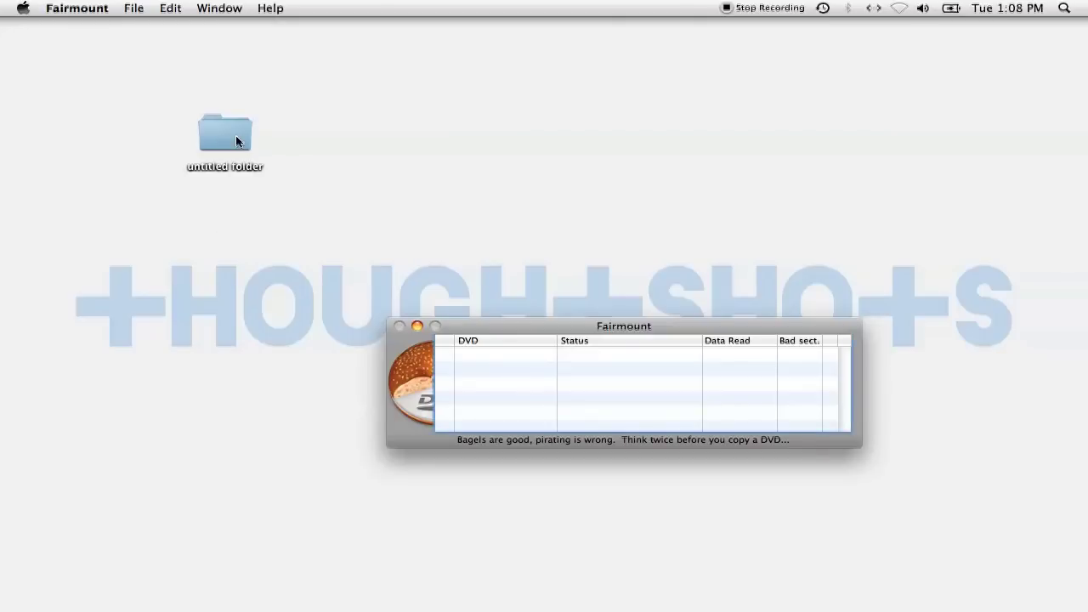
left_click(226, 166)
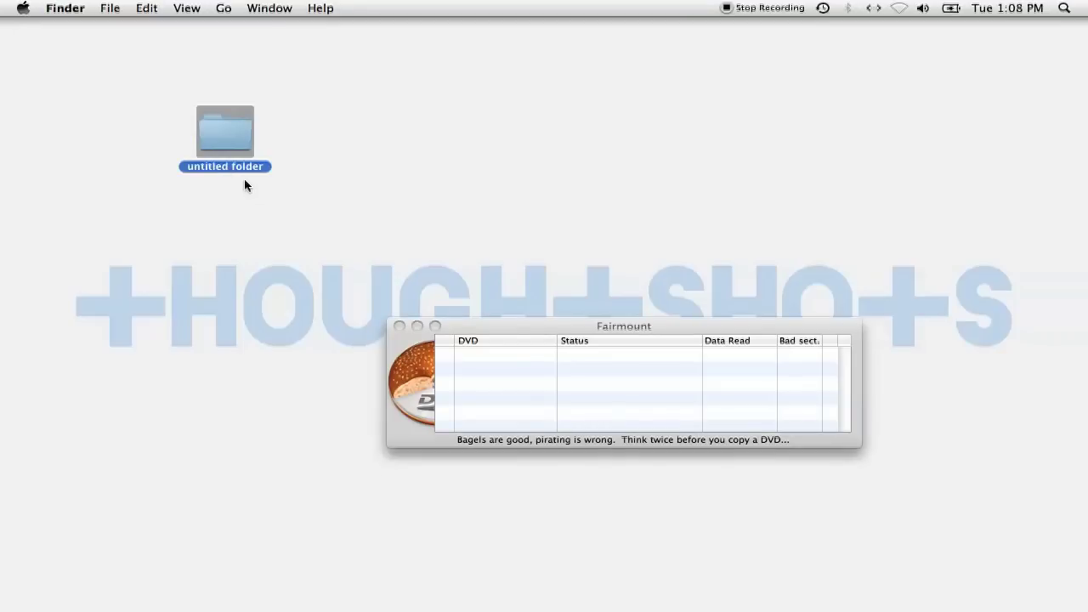
key("Return")
type("mydvd")
key("Return")
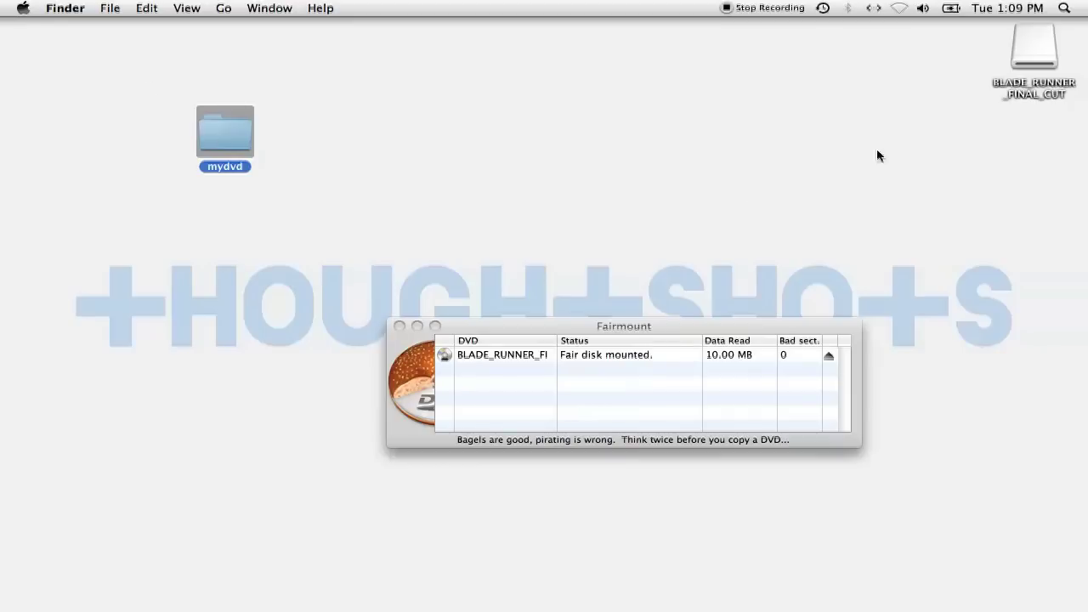
Open the BLADE_RUNNER_FINAL_CUT disc and copy its VIDEO_TS and AUDIO_TS folders into mydvd
left_click_drag(1030, 64, 508, 166)
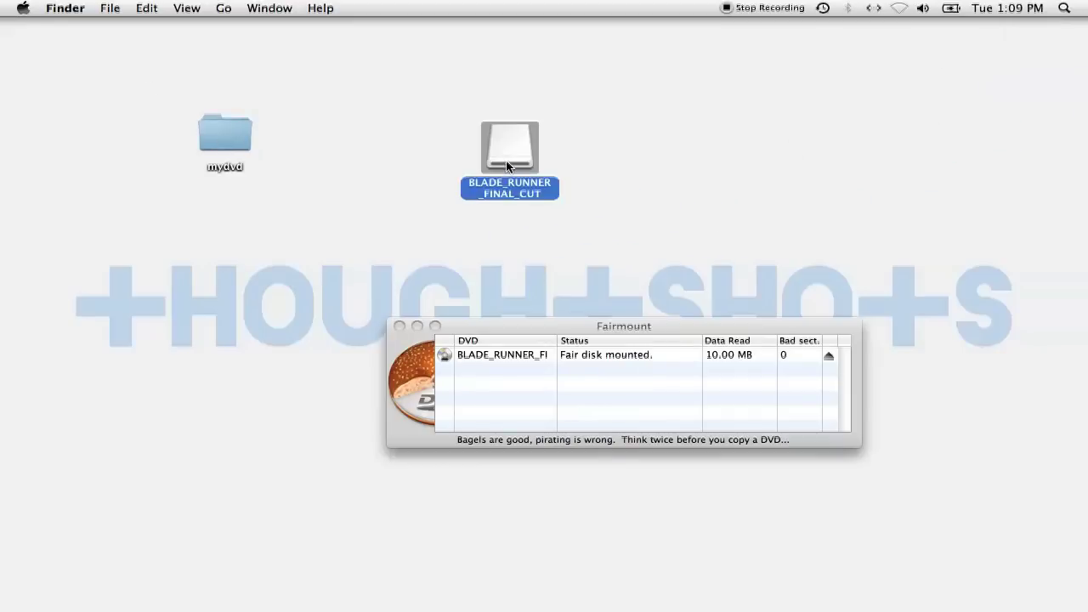
double_click(507, 152)
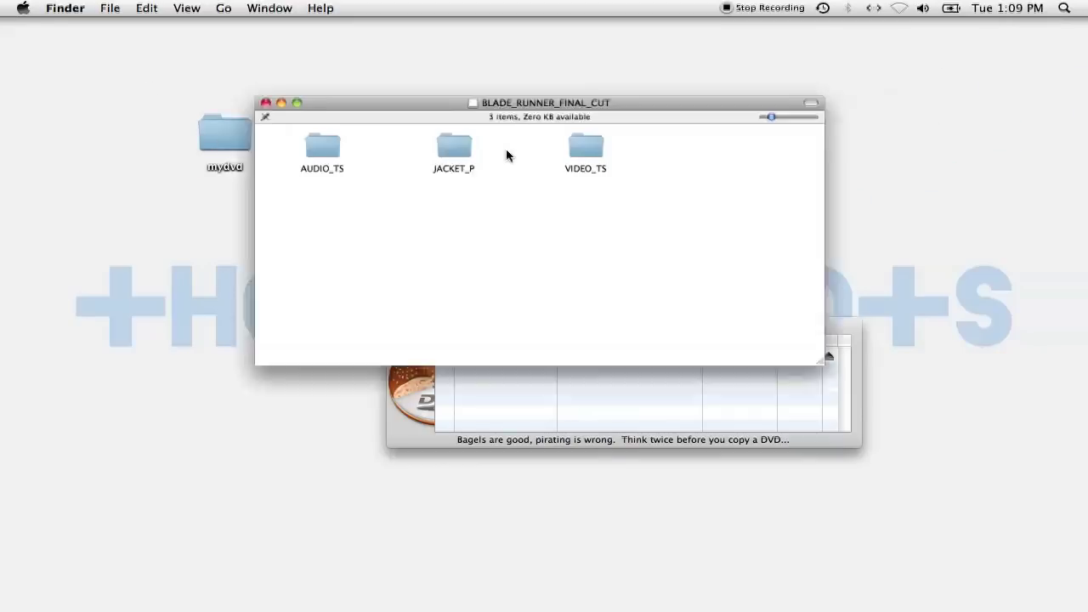
left_click_drag(501, 102, 627, 240)
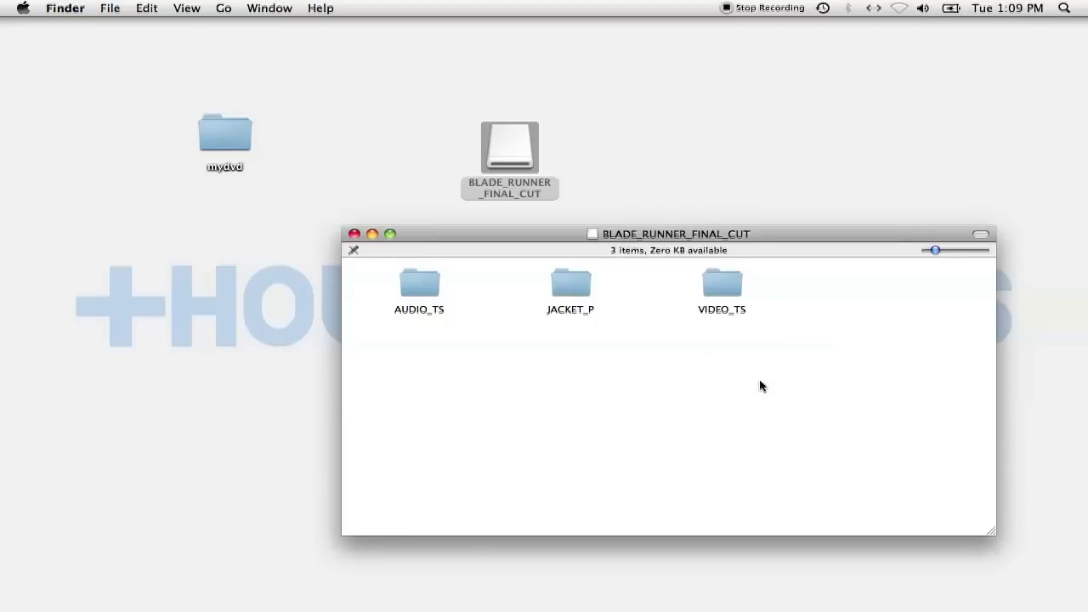
left_click(732, 291)
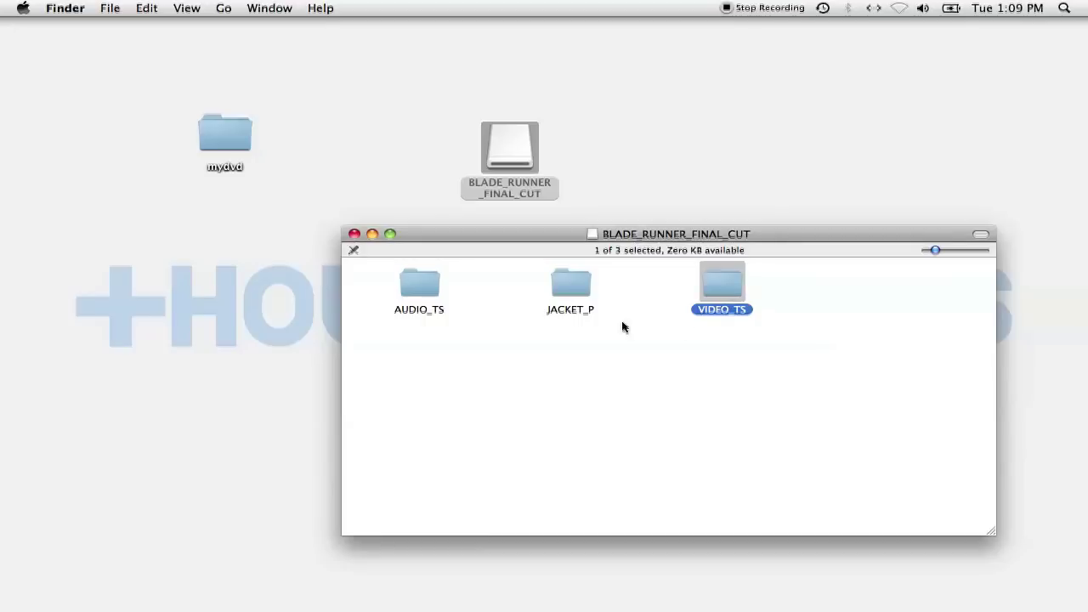
left_click(421, 294, "super")
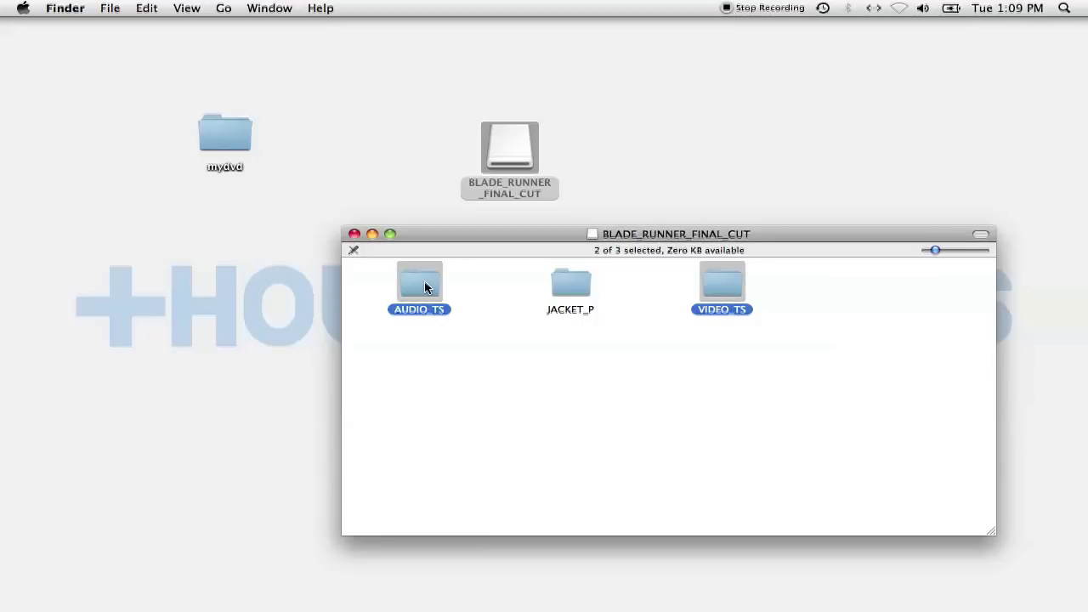
left_click_drag(425, 287, 238, 150)
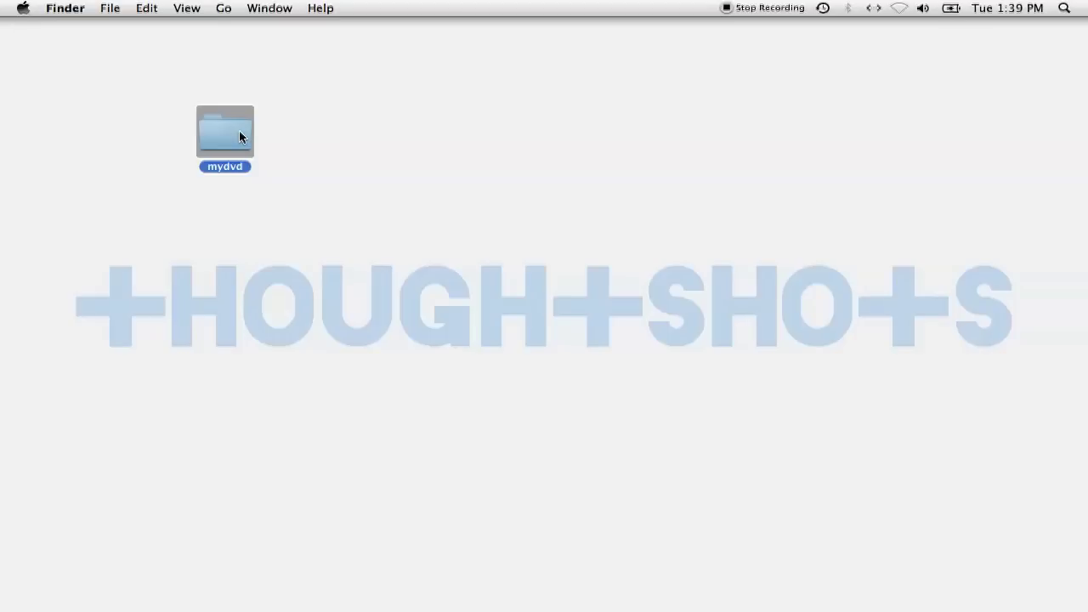
In VLC, open Desktop/mydvd as the VIDEO_TS disc source and start playing it
key("super+Tab")
key("super+Tab")
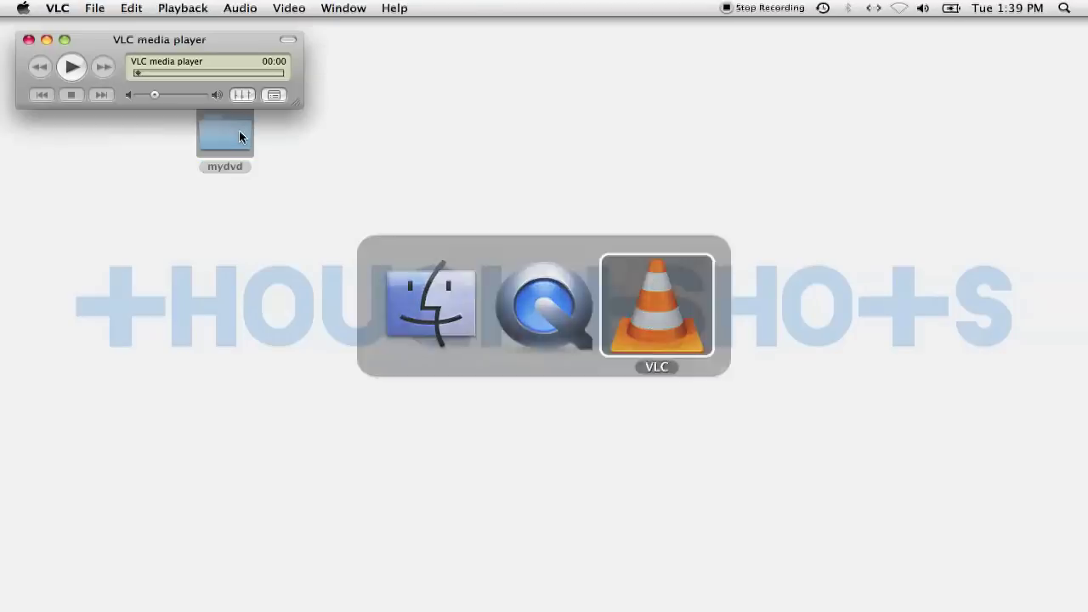
left_click(96, 10)
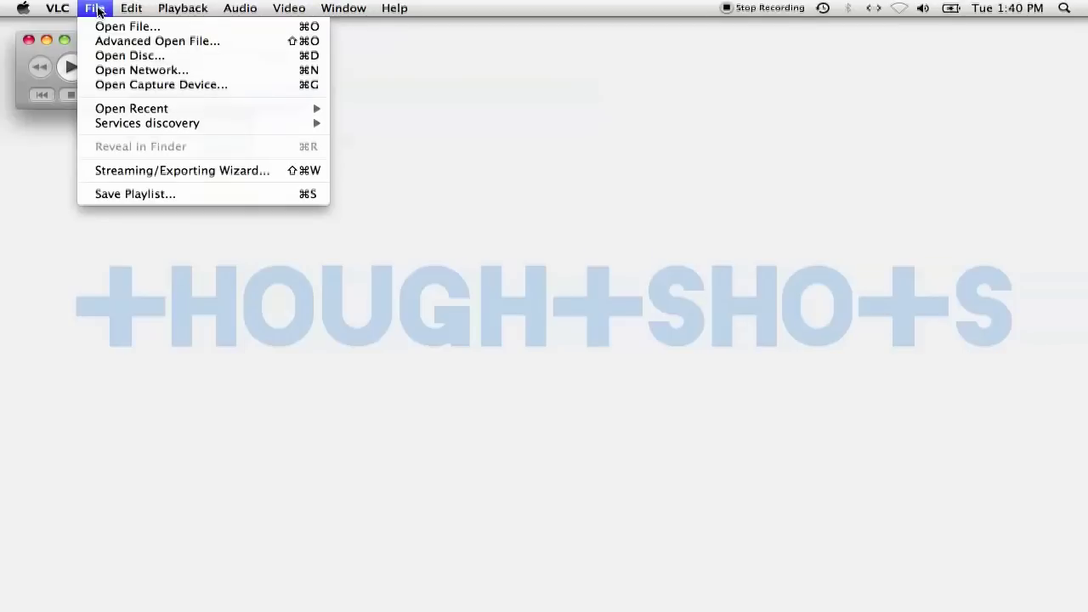
left_click(119, 56)
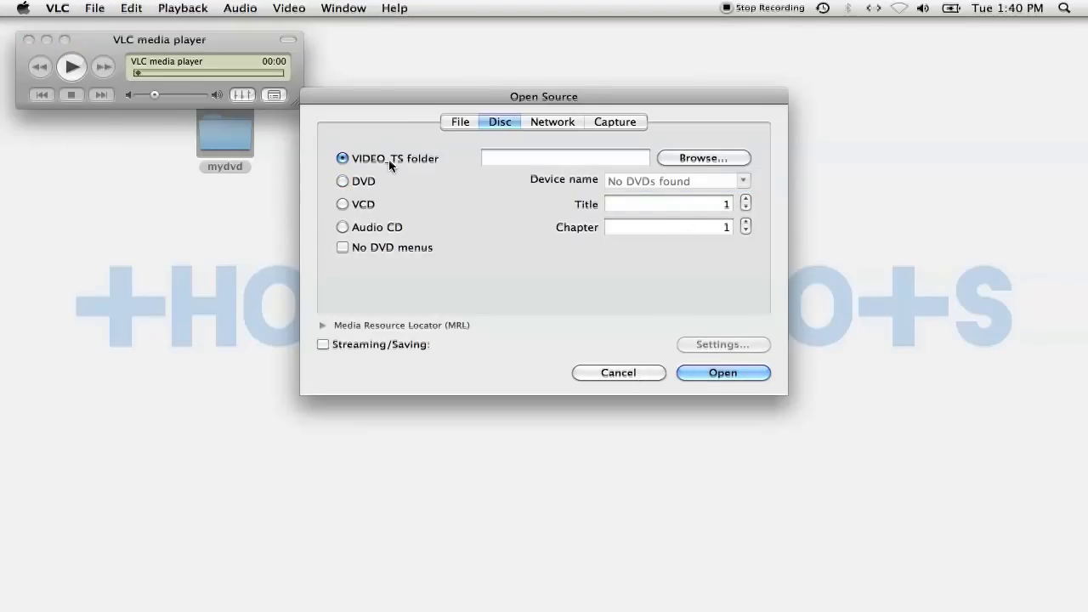
left_click(702, 160)
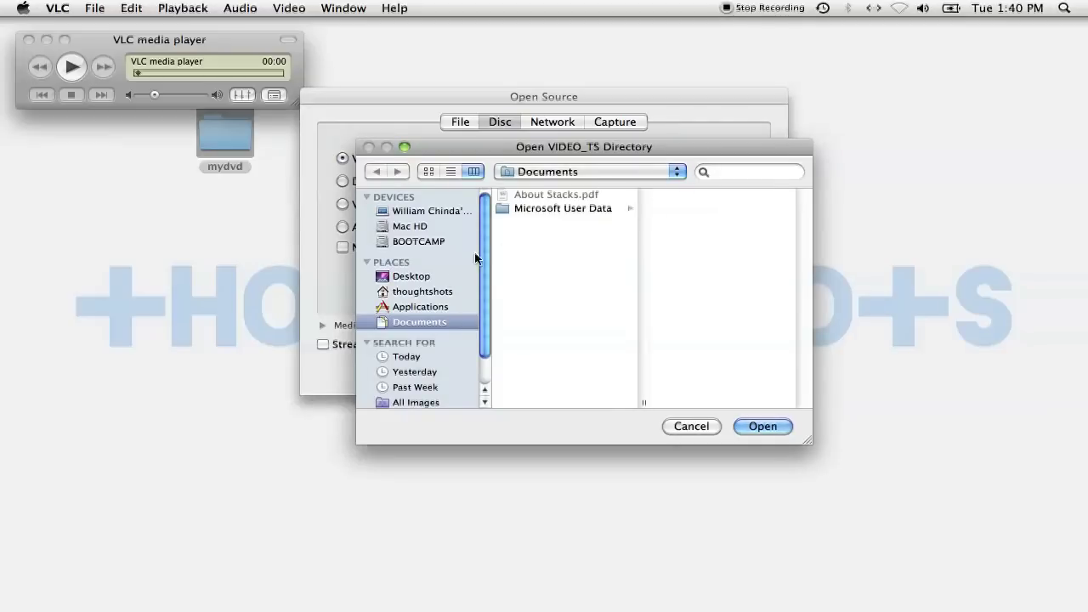
left_click(443, 276)
left_click(579, 199)
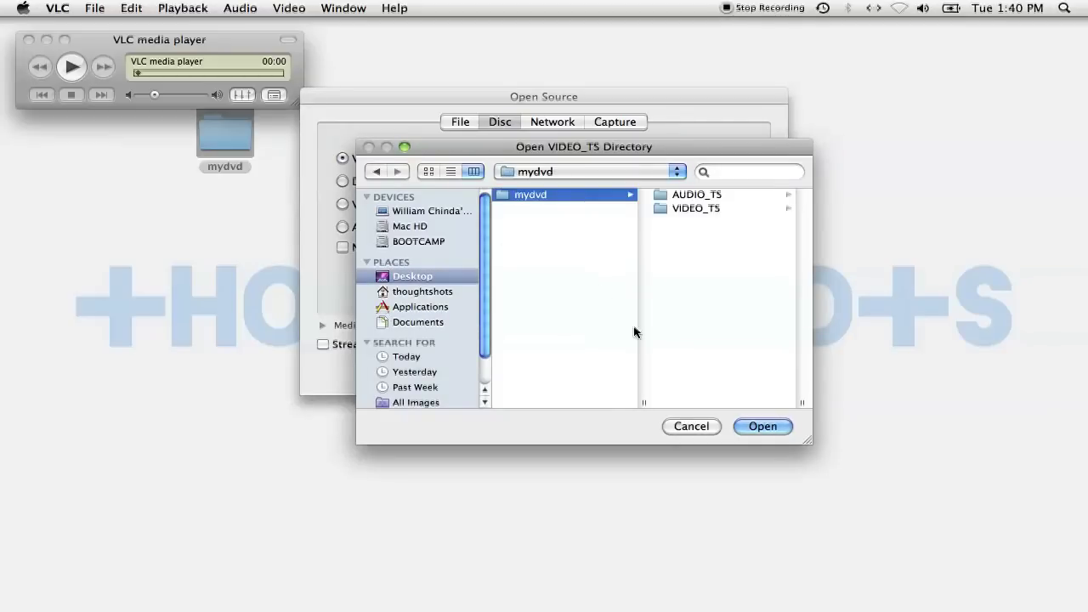
left_click(765, 427)
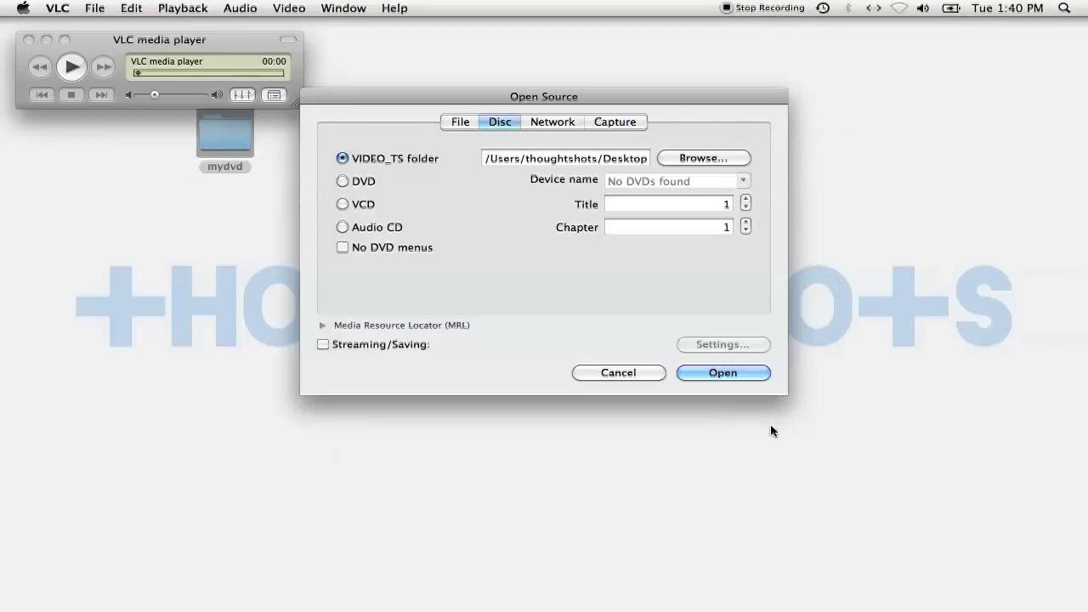
left_click(722, 375)
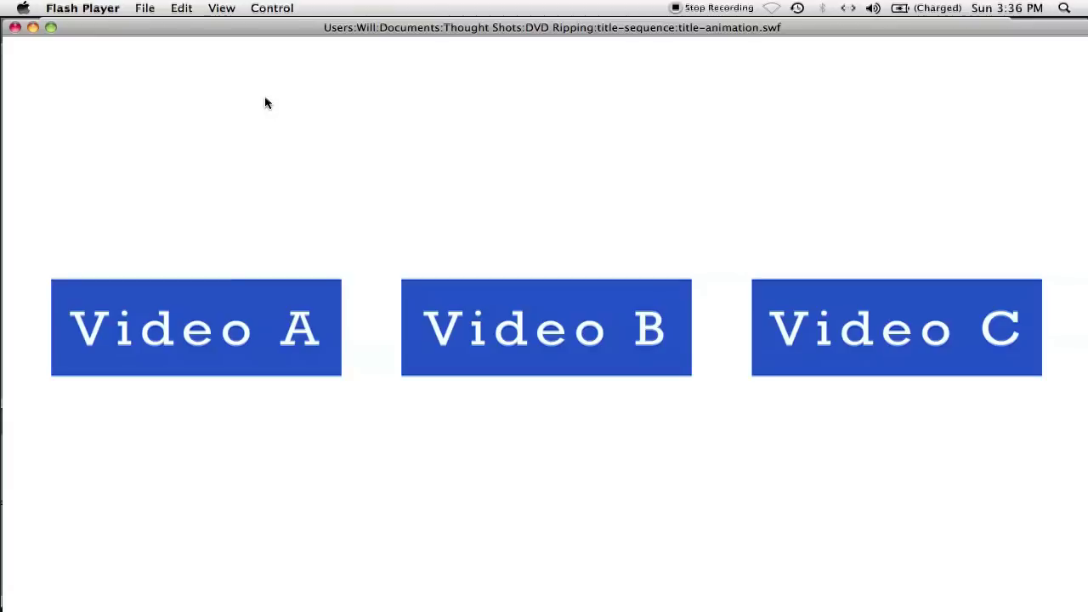
Play the Video A part of title-animation.swf in Flash Player
left_click(261, 295)
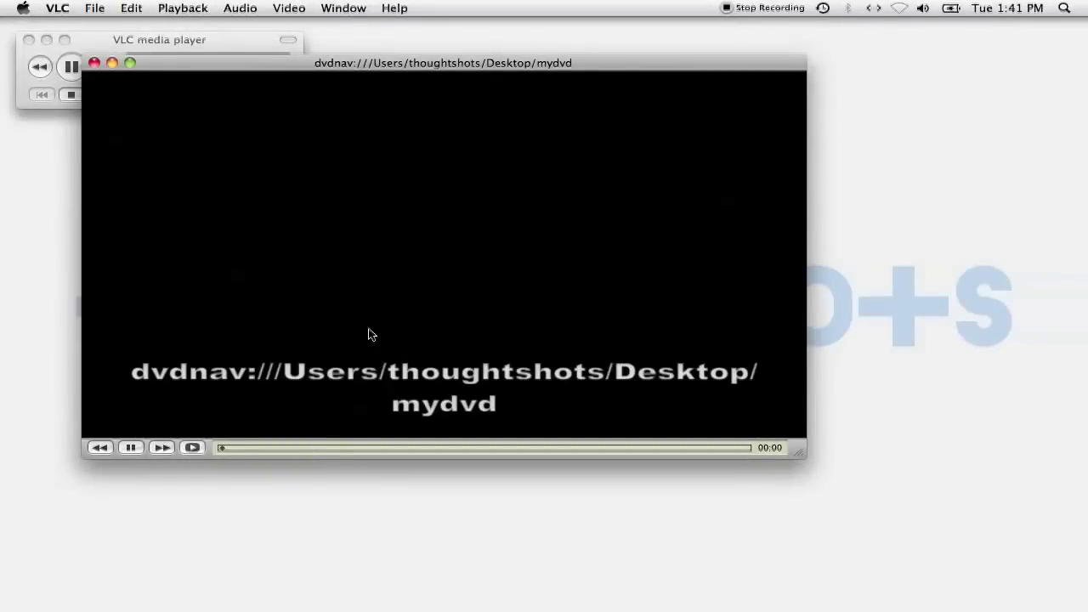
Show VLC's Playback > Title list with the DVD Menu and Titles 1–9
left_click(182, 9)
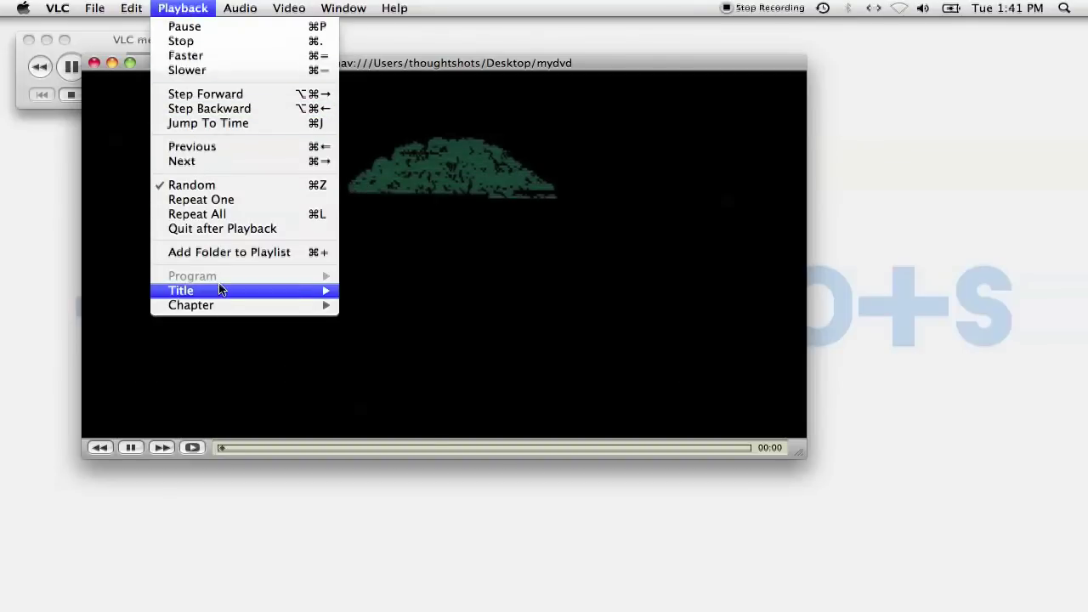
mouse_move(220, 294)
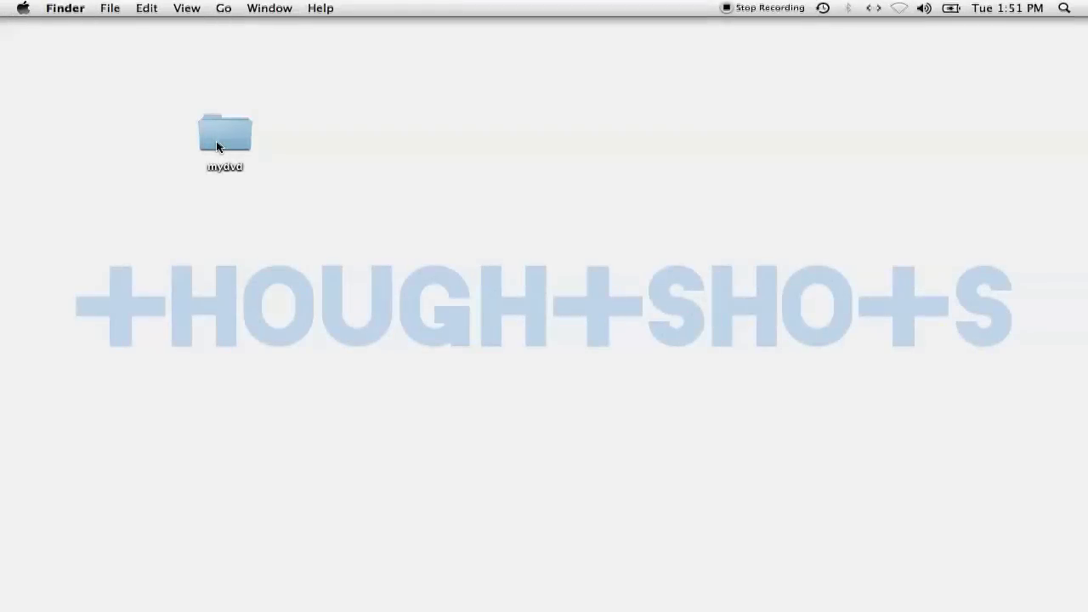
Switch to HandBrake and load the mydvd folder as the source so its titles get scanned
key("super+Tab")
key("super+Tab")
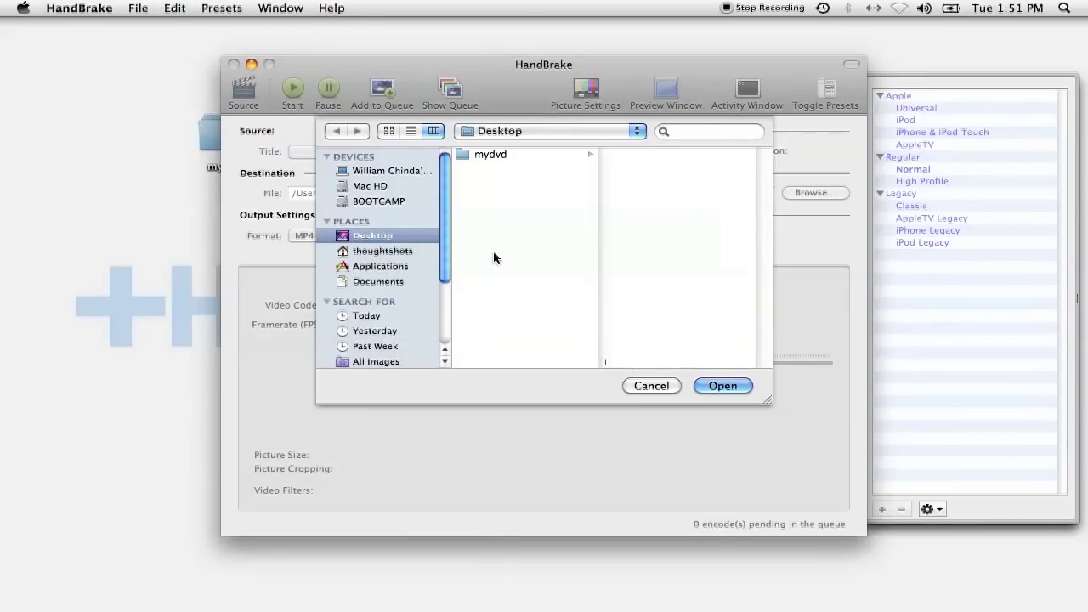
left_click(489, 155)
left_click(720, 386)
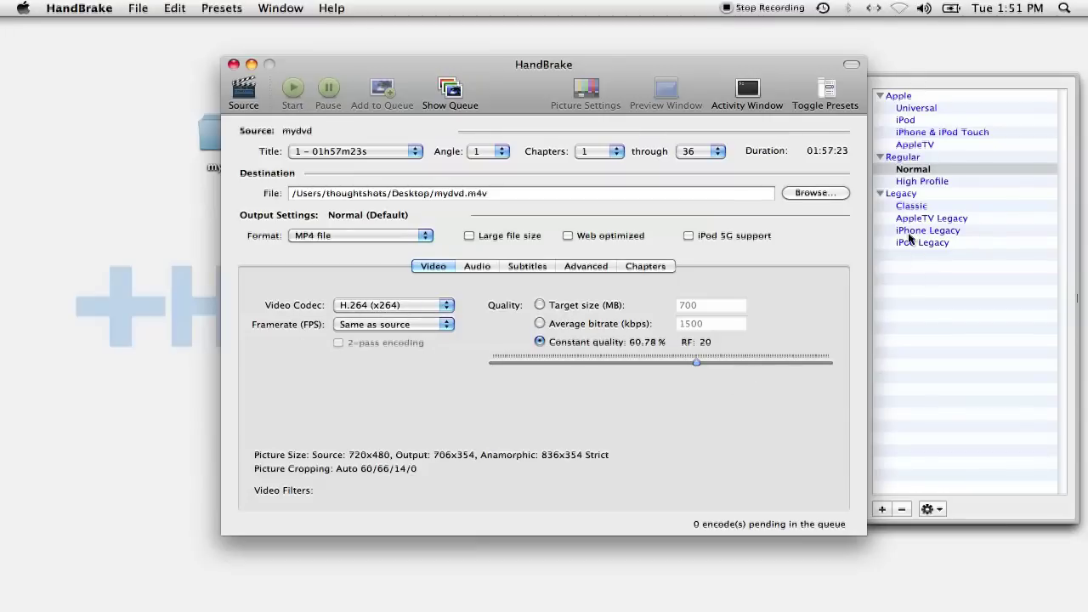
Try the iPhone & iPod Touch preset, then return to Normal (706x354, 1500 kbps average bitrate)
mouse_move(907, 244)
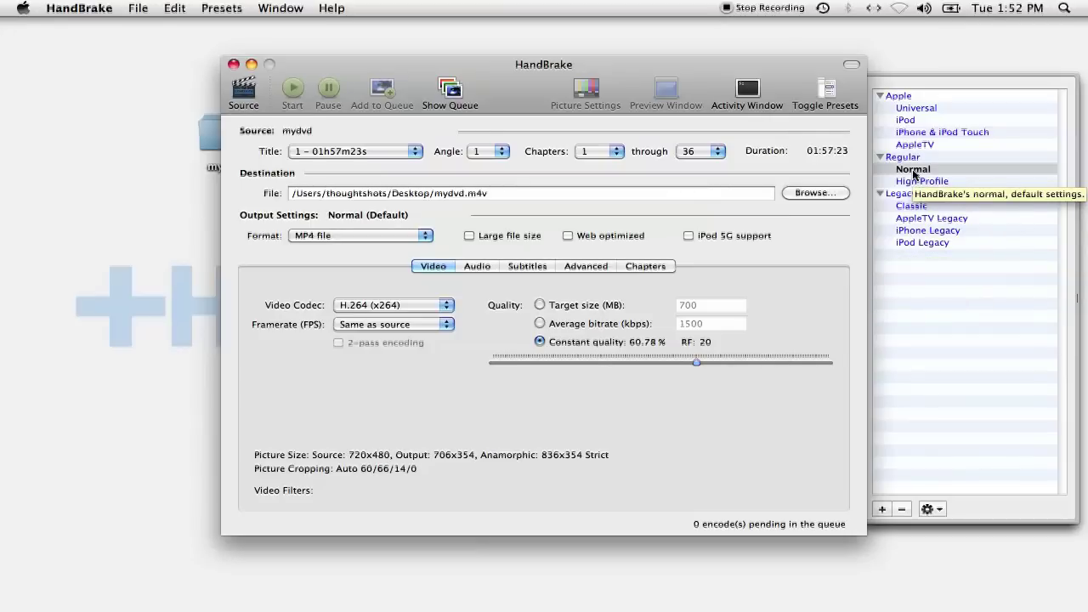
left_click(911, 133)
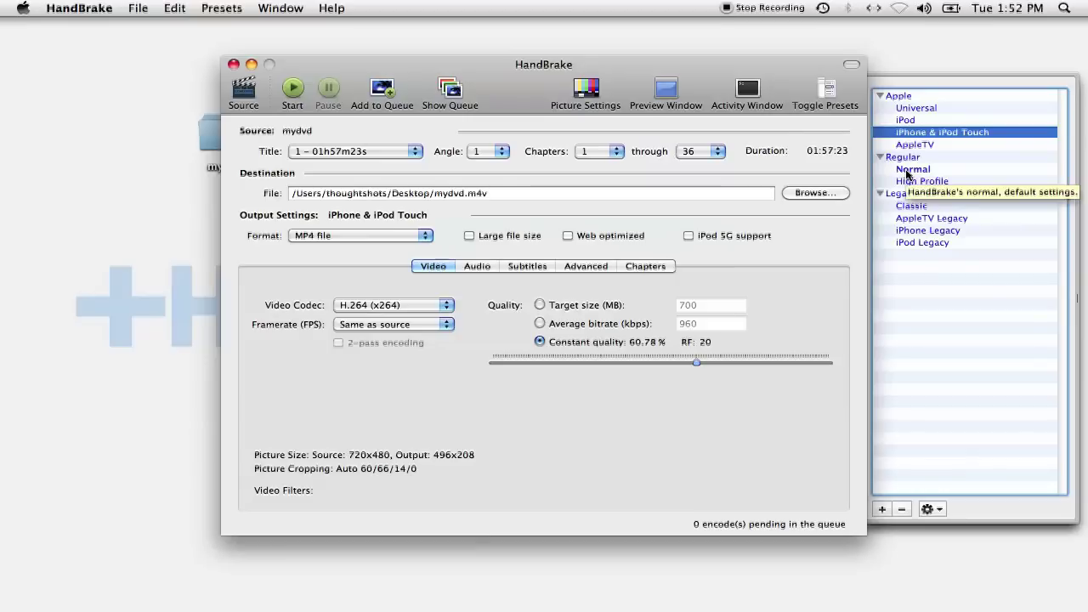
left_click(907, 174)
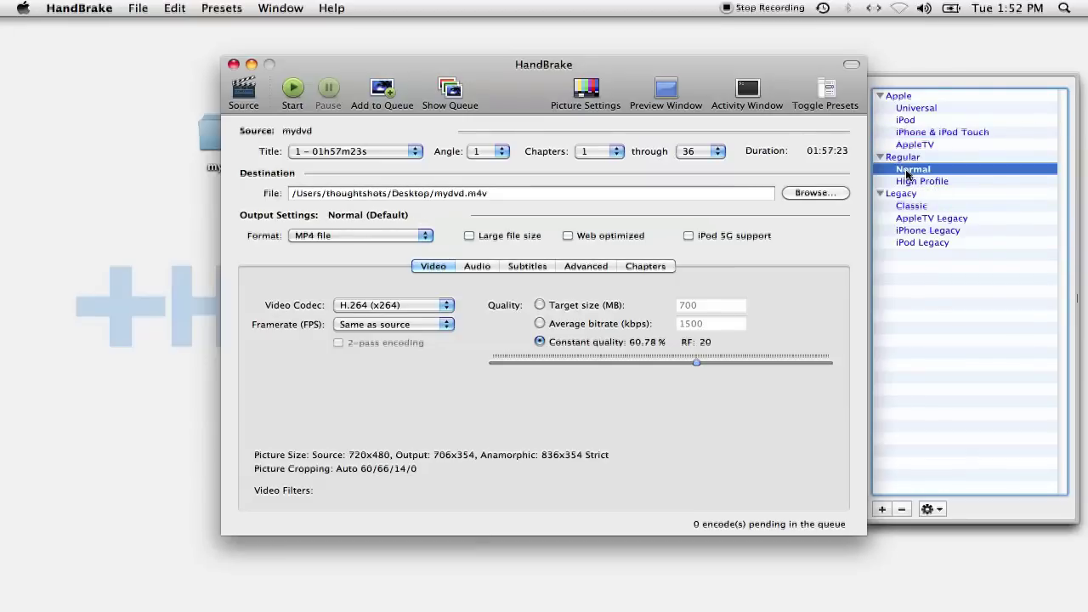
left_click(393, 153)
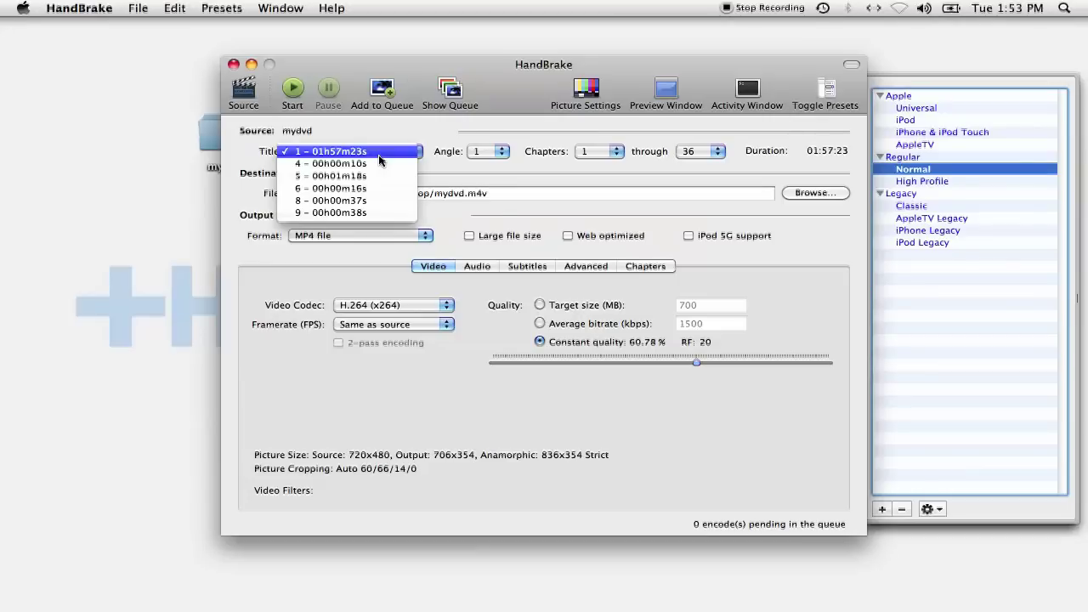
Keep the full-length Title 1 and add it to the queue as mydvd.m4v
left_click(379, 153)
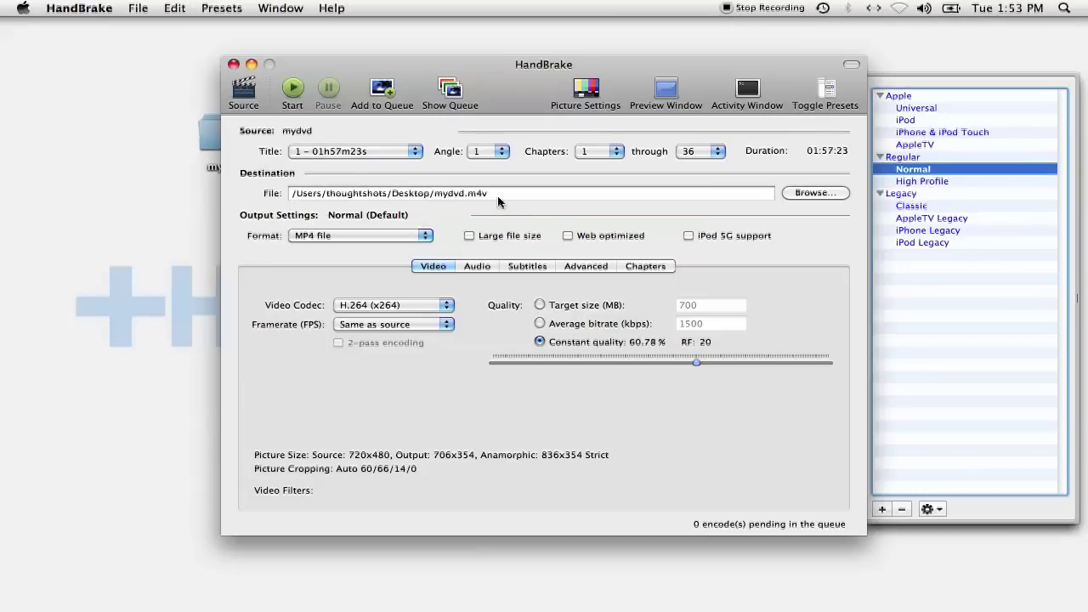
left_click(295, 194)
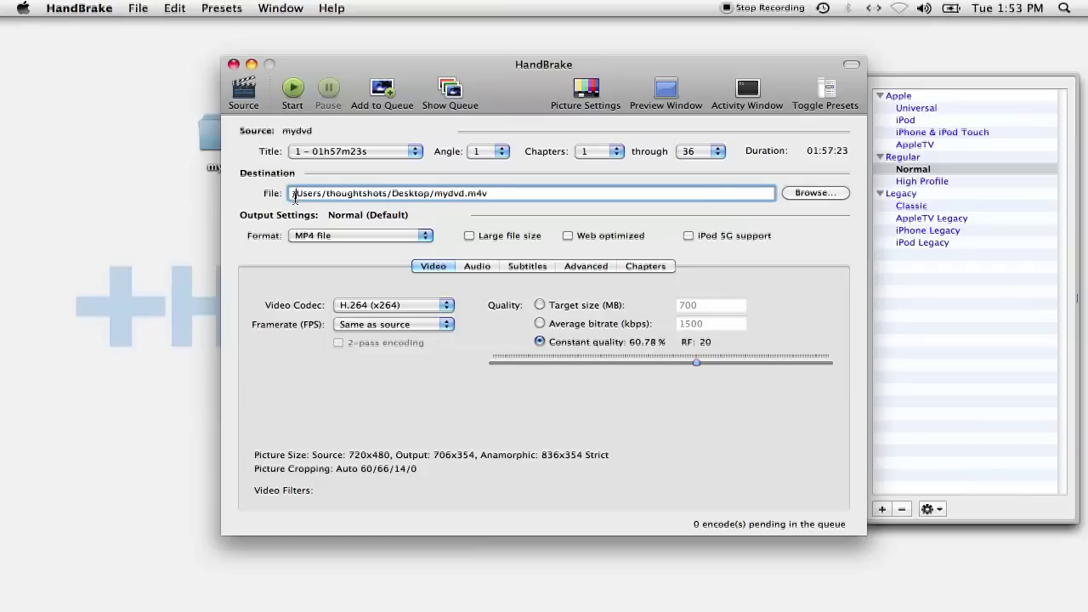
left_click(382, 90)
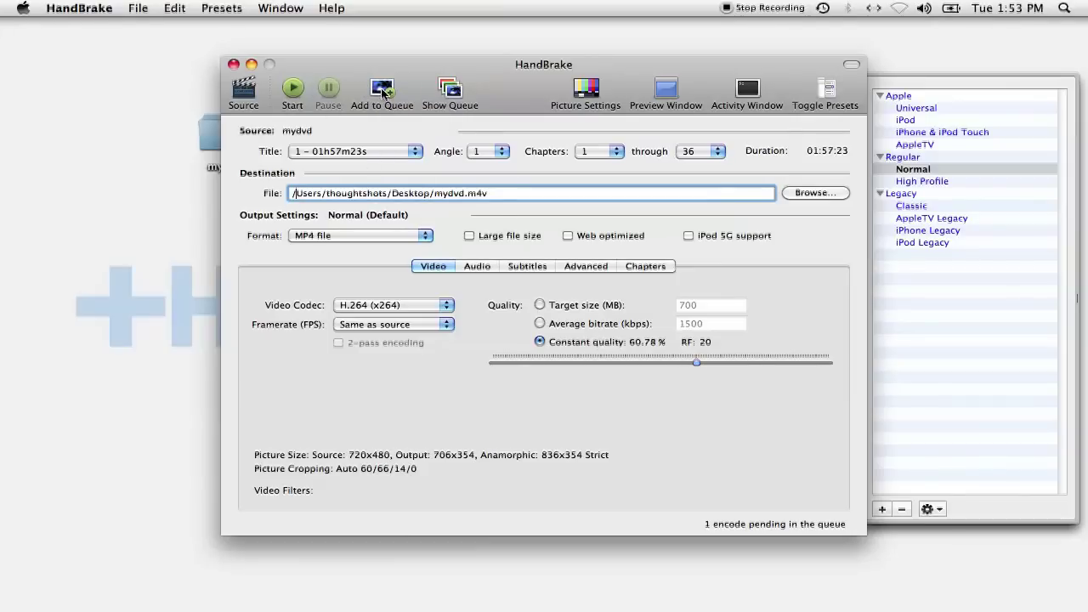
Select Title 5, the 1-minute clip, and queue it as mydvd2.mp4
left_click(414, 153)
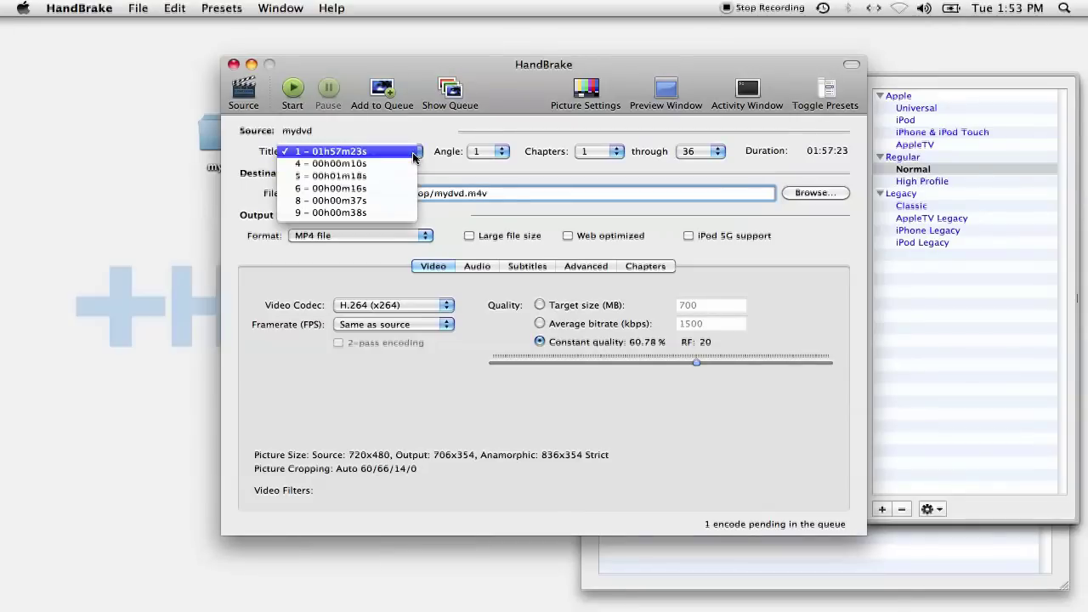
left_click(351, 177)
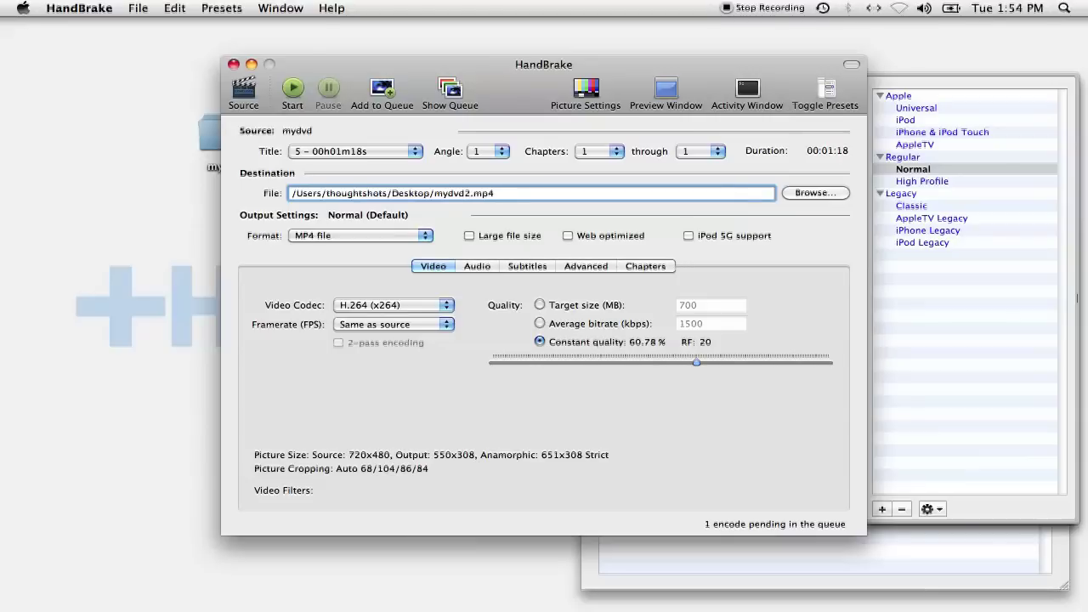
left_click(381, 95)
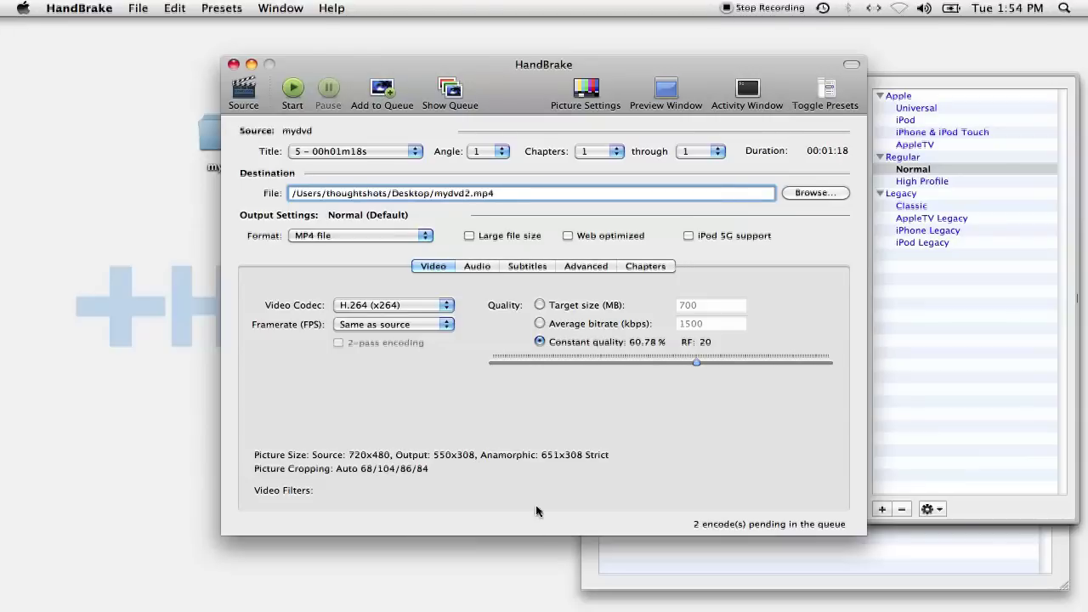
Review the mydvd.m4v and mydvd2.mp4 job details, then encode the queue to completion
left_click(598, 577)
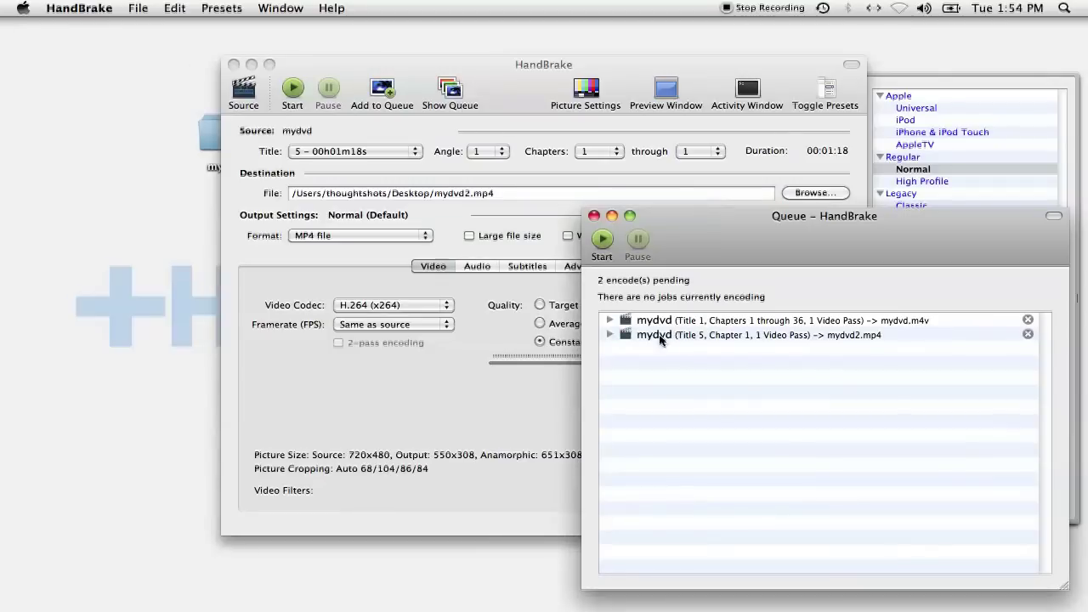
left_click(609, 319)
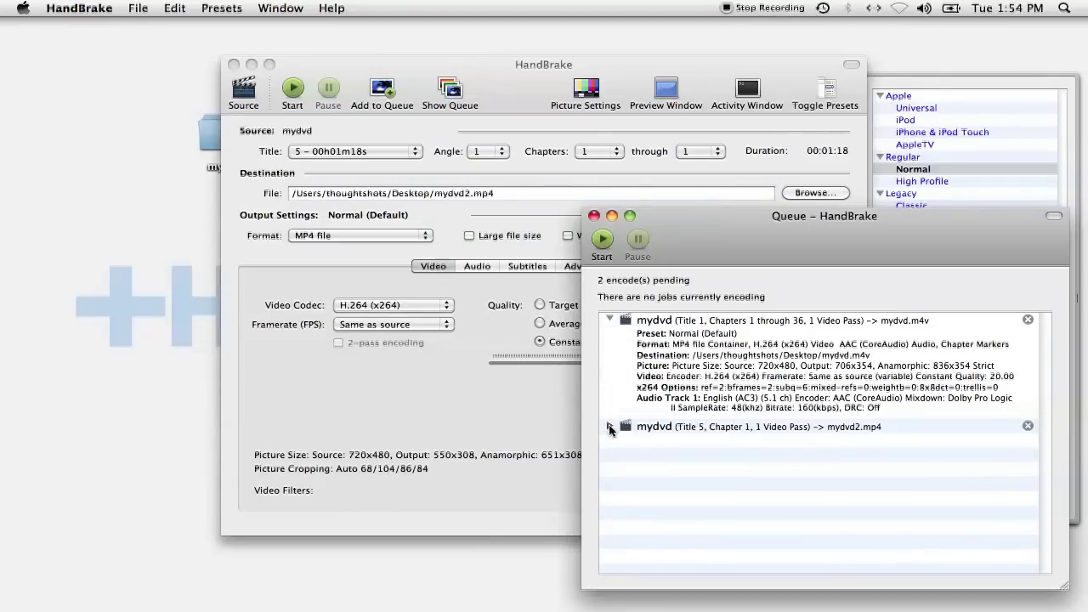
left_click(609, 428)
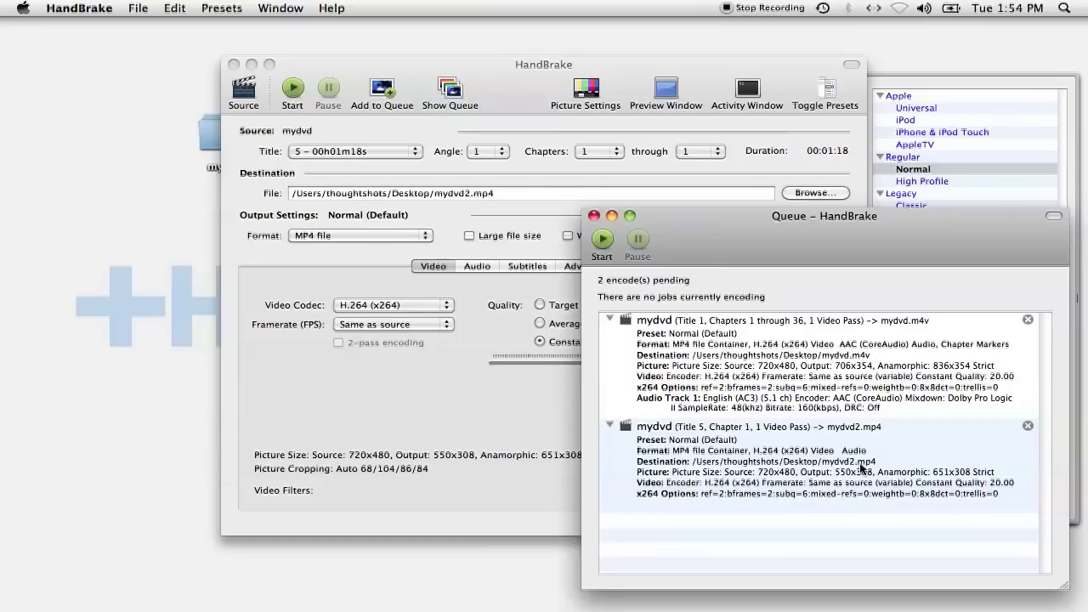
left_click(594, 215)
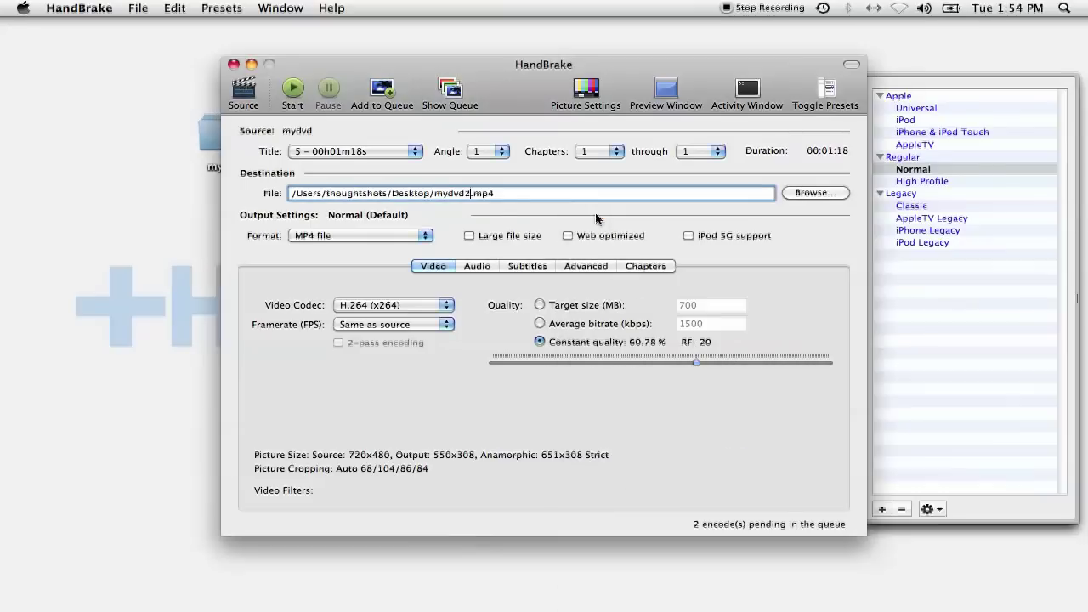
left_click(293, 88)
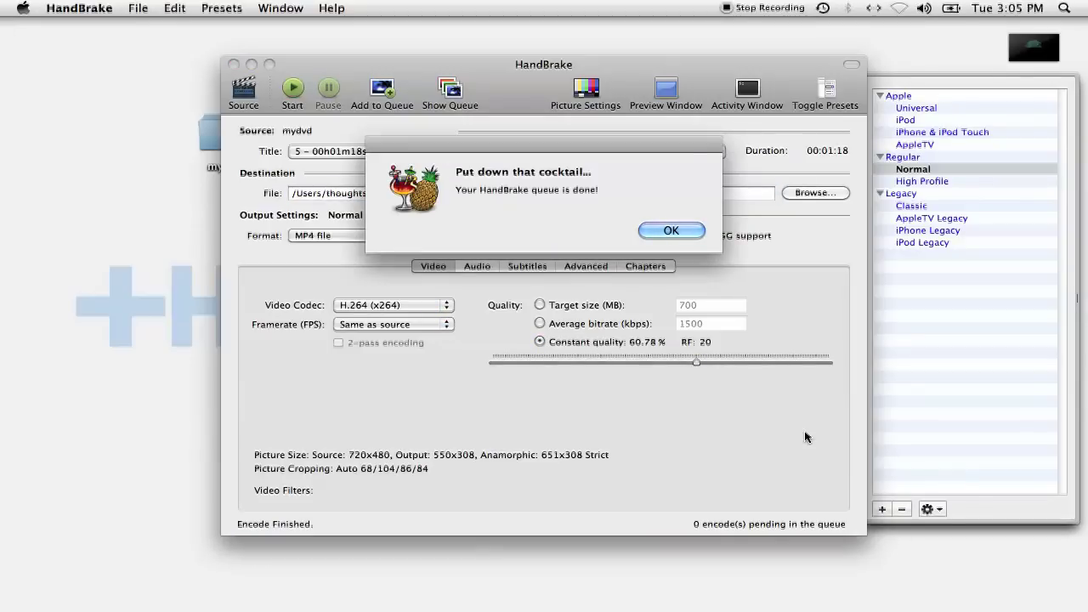
left_click(690, 233)
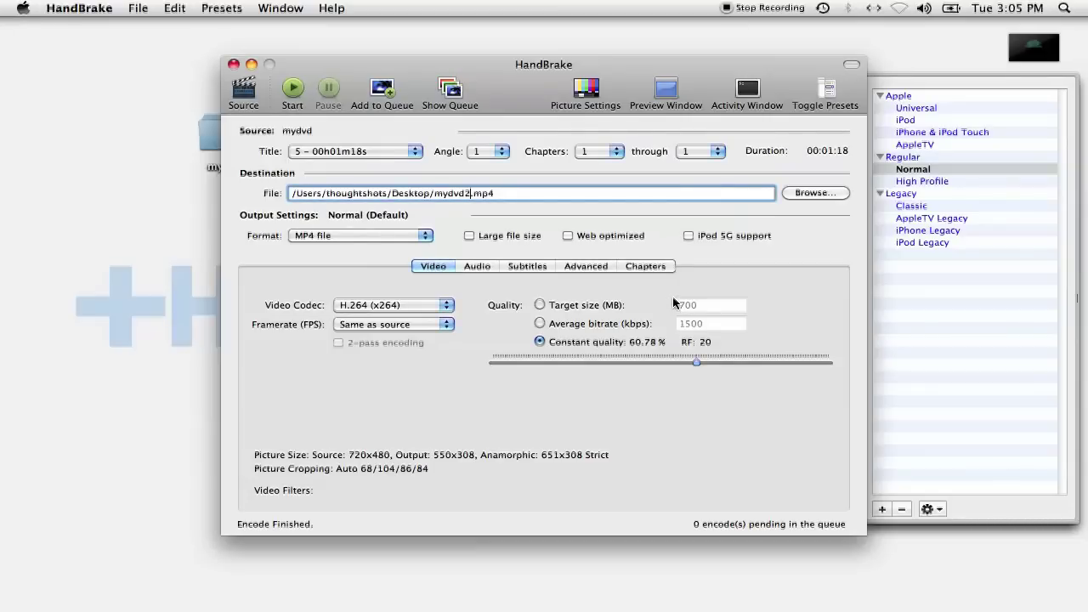
Hide HandBrake and gather mydvd.m4v and mydvd2.mp4 in the middle of the desktop
key("super+q")
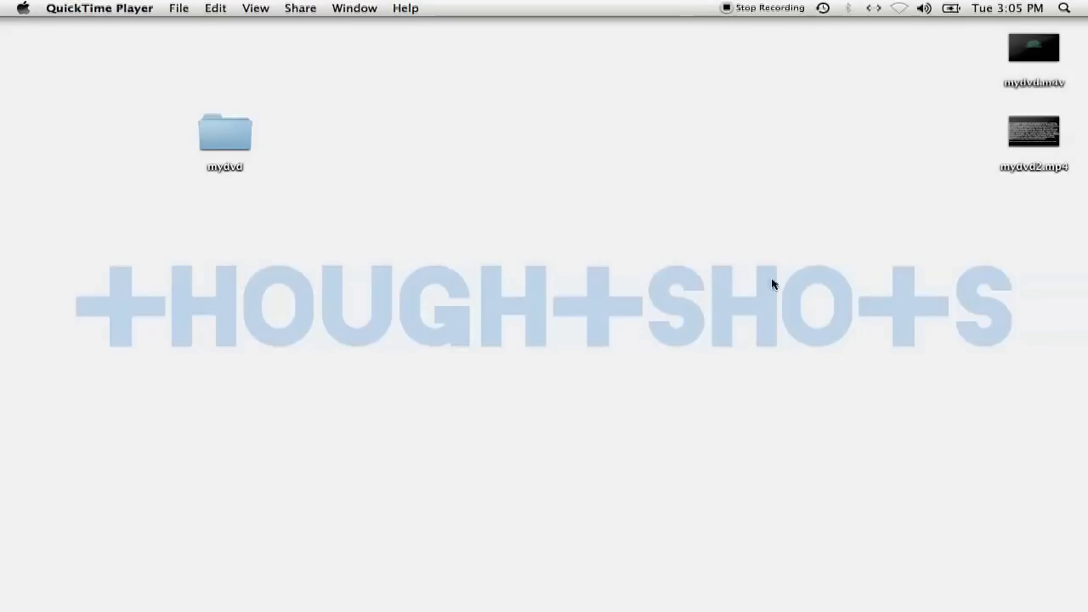
left_click(968, 169)
left_click_drag(964, 50, 521, 283)
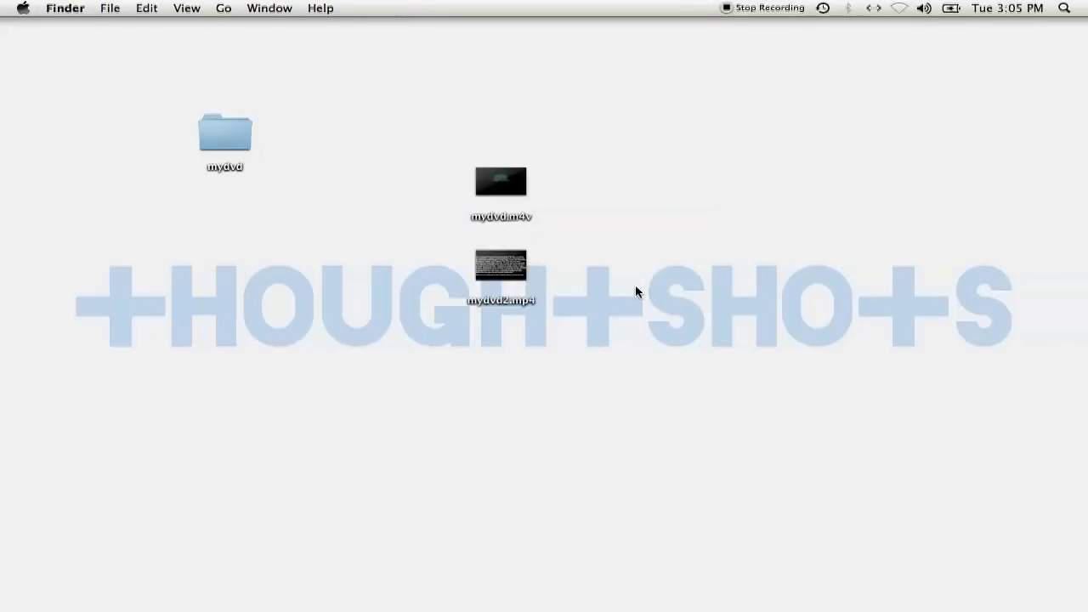
left_click(508, 186)
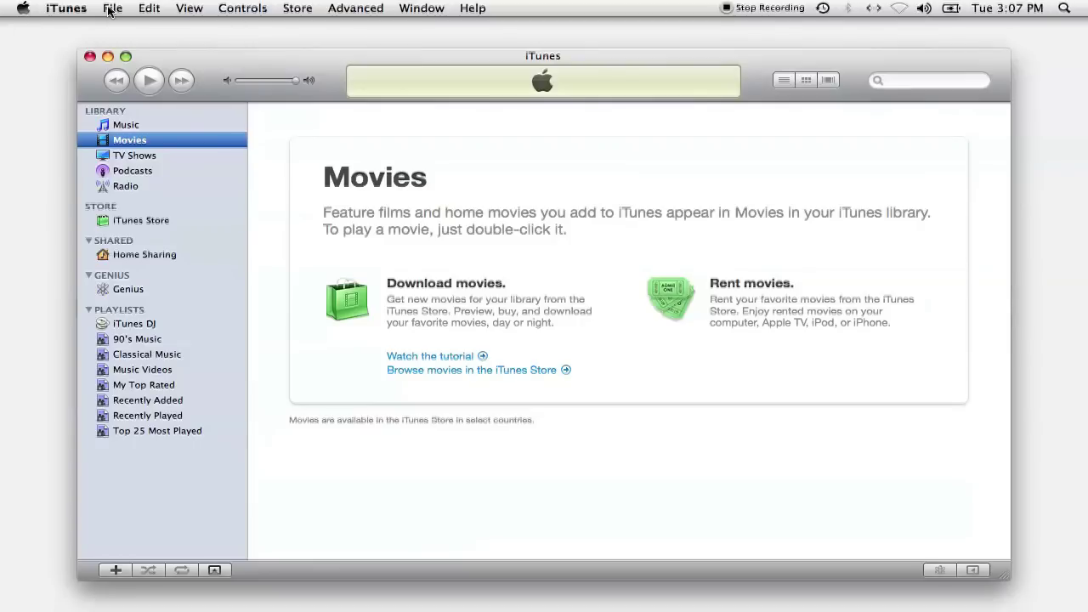
left_click(111, 9)
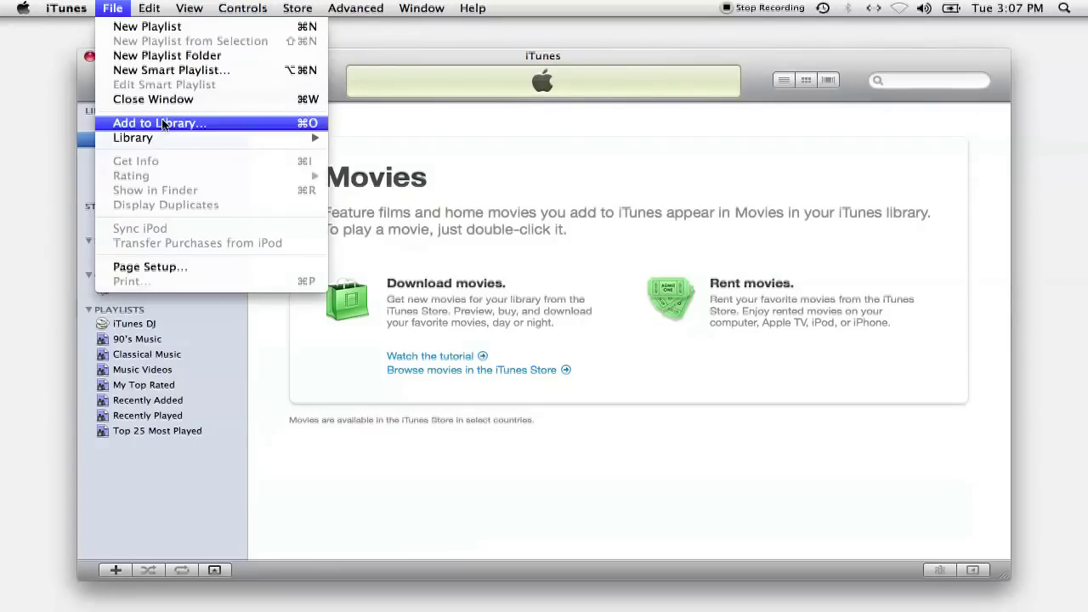
Add mydvd.m4v and mydvd2.mp4 from the Desktop to the iTunes library
left_click(164, 125)
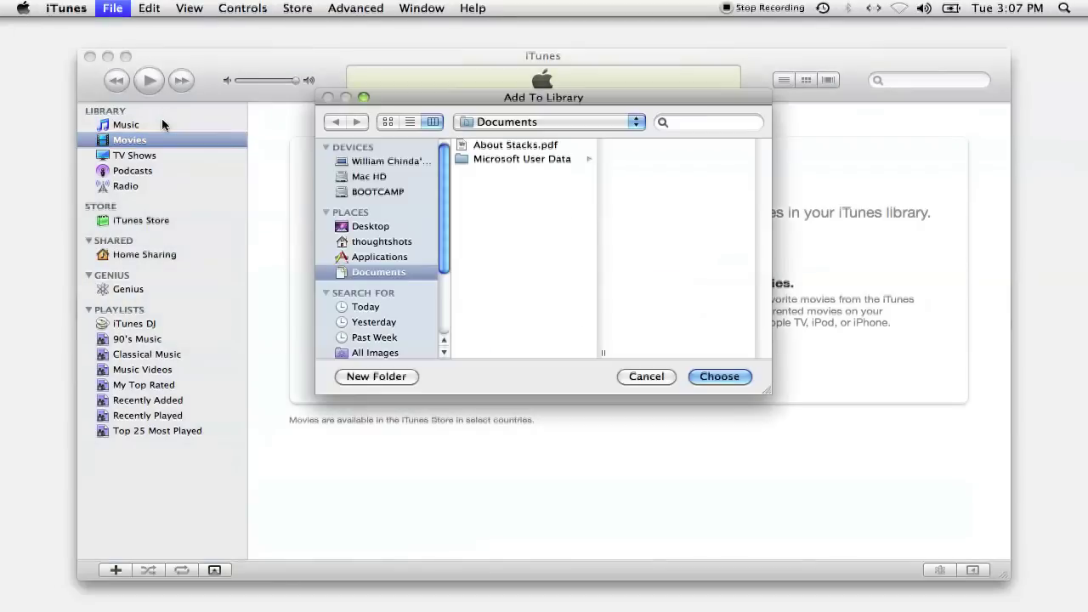
left_click(358, 227)
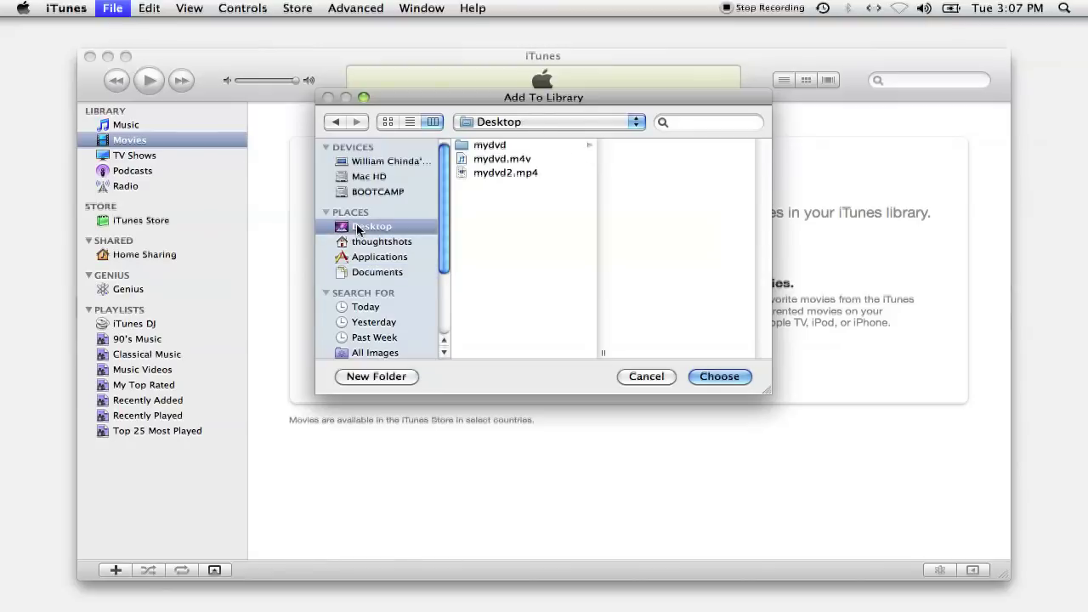
left_click(498, 161)
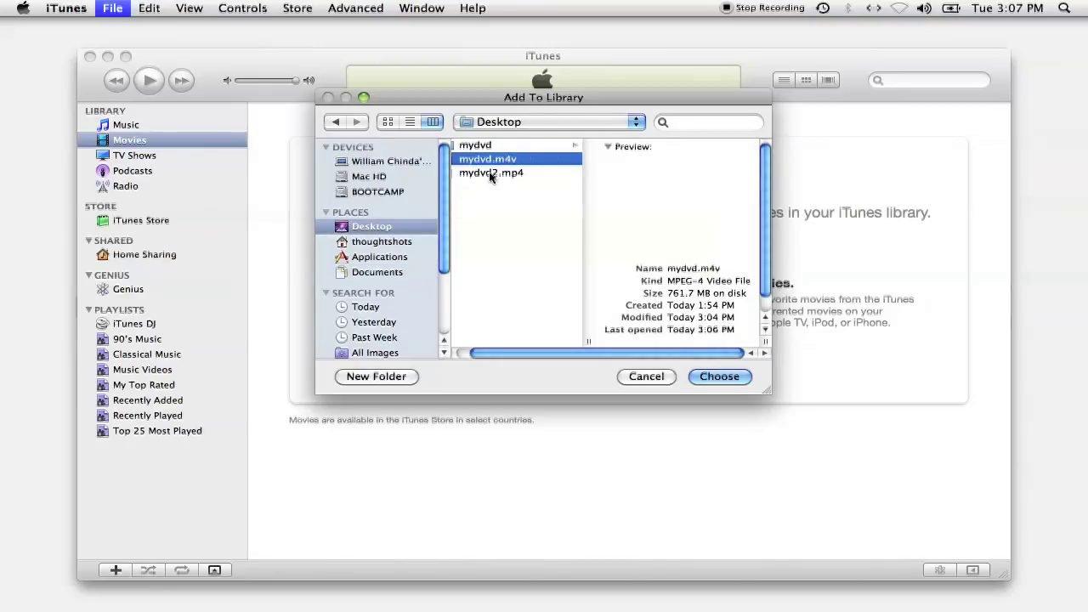
left_click(492, 173, "shift")
left_click(718, 378)
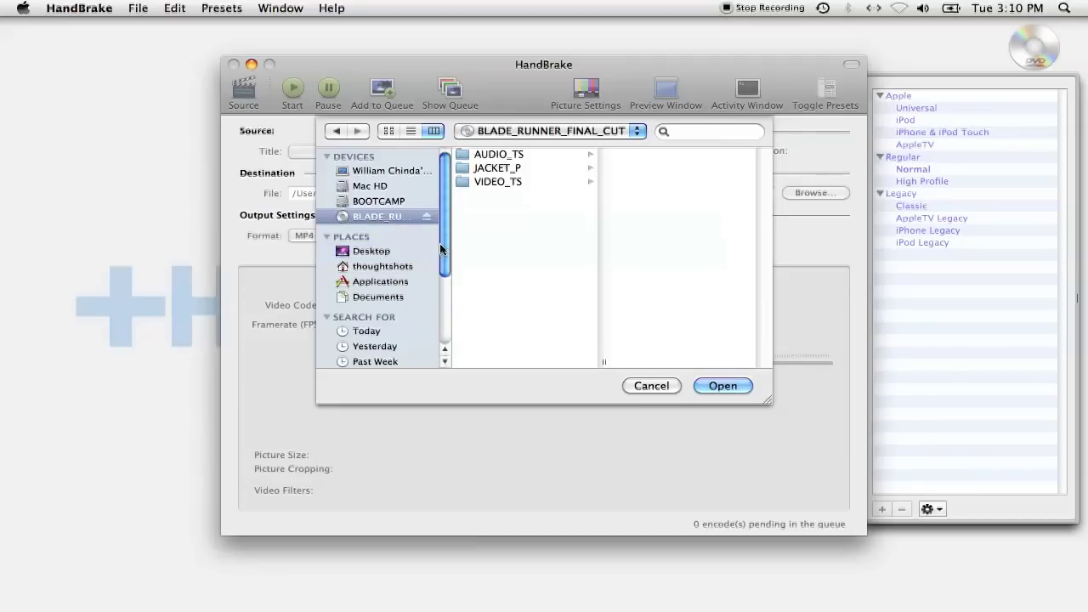
Open the BLADE_RUNNER_FINAL_CUT disc as the source and list its titles
left_click(725, 385)
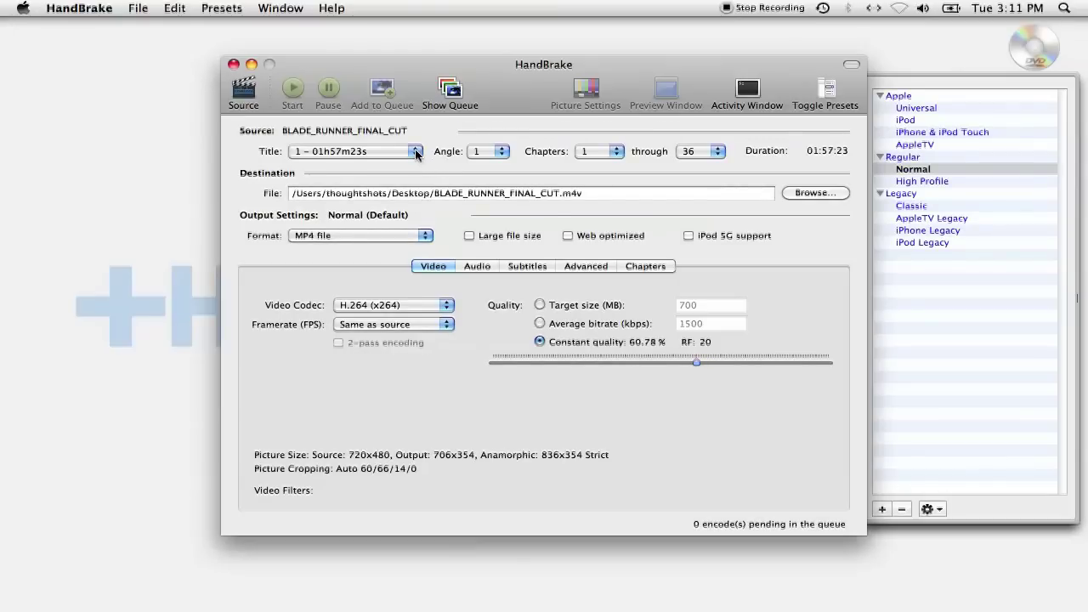
left_click(417, 154)
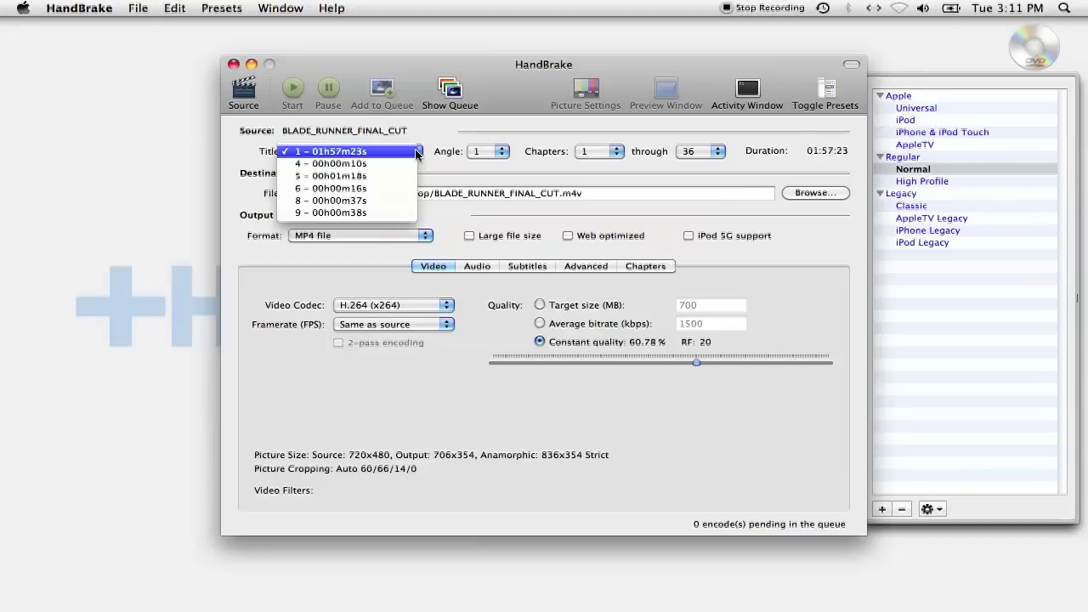